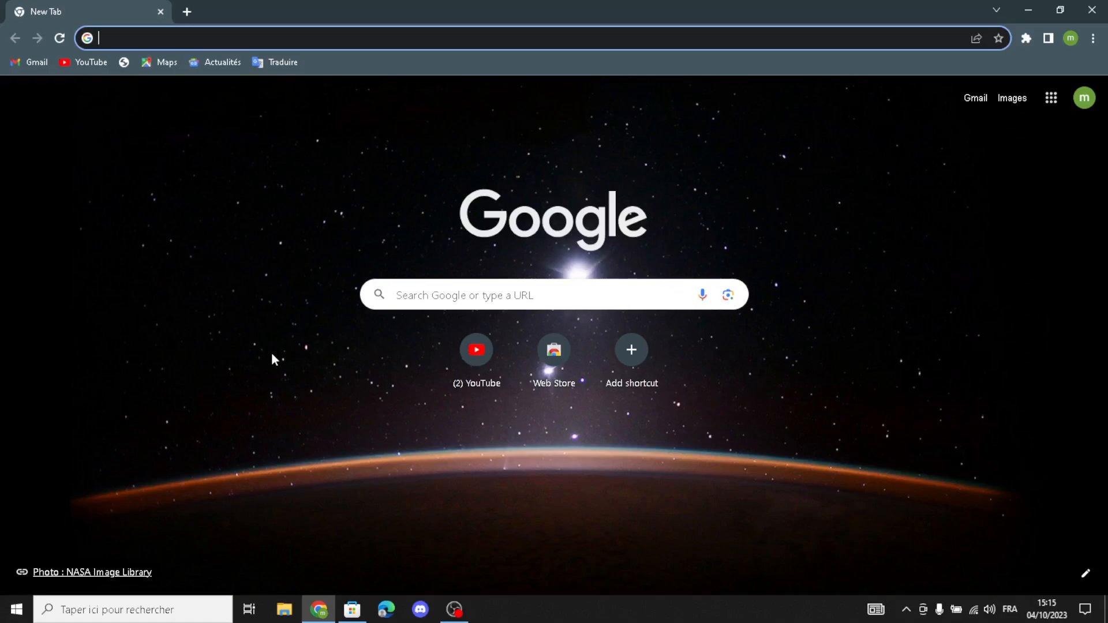
Step: Search Google for squarespace, open the Squarespace Website Builder result and go to its template gallery
text(s)
key(Return)
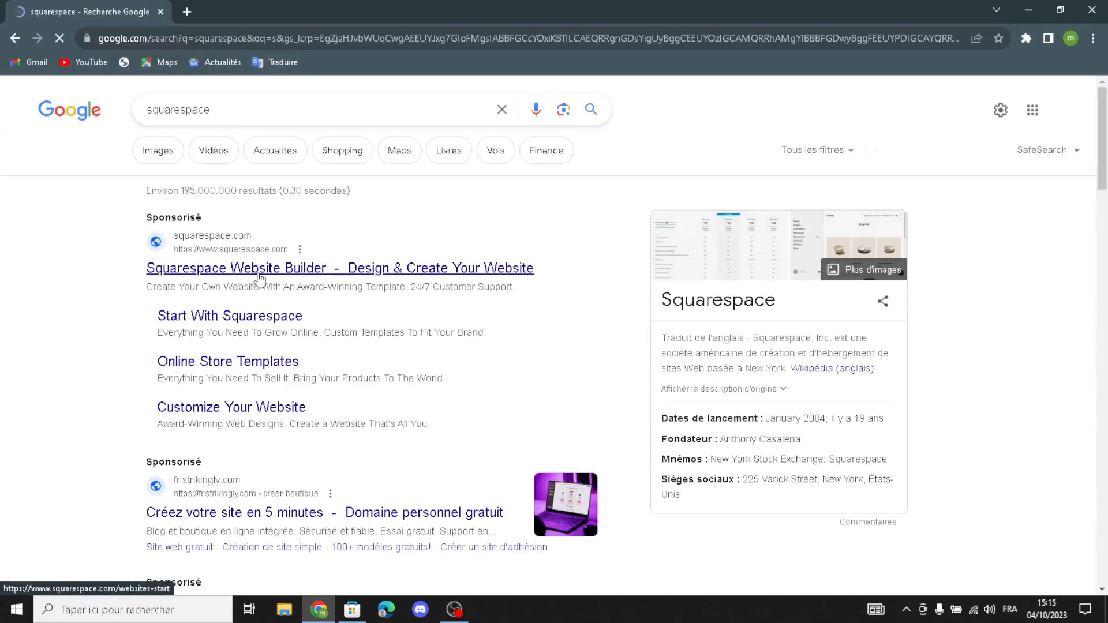
click(355, 270)
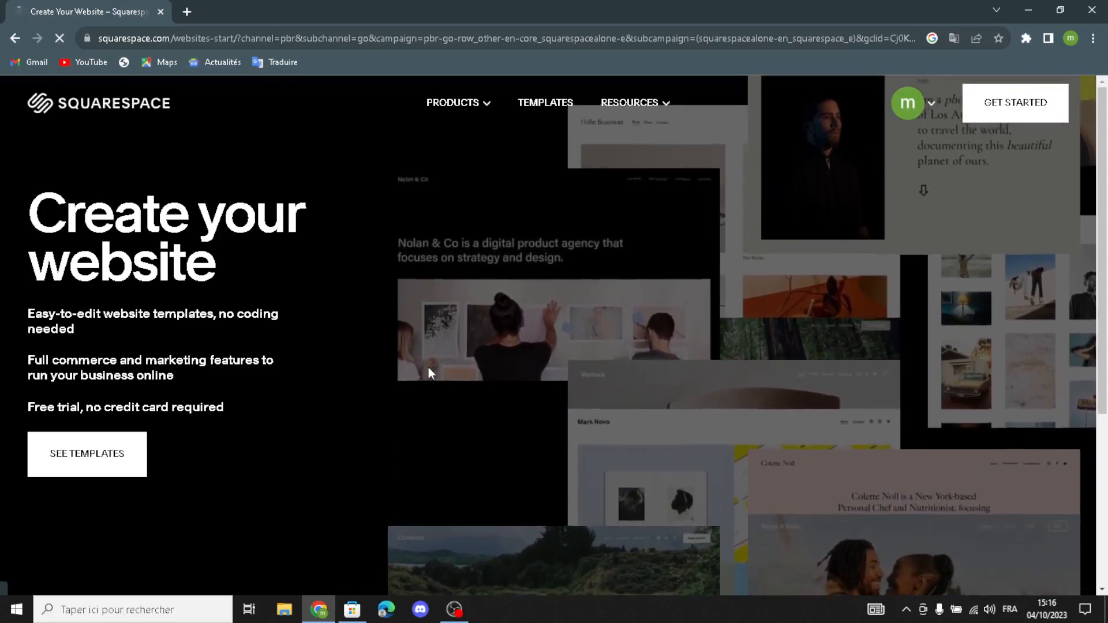
click(123, 445)
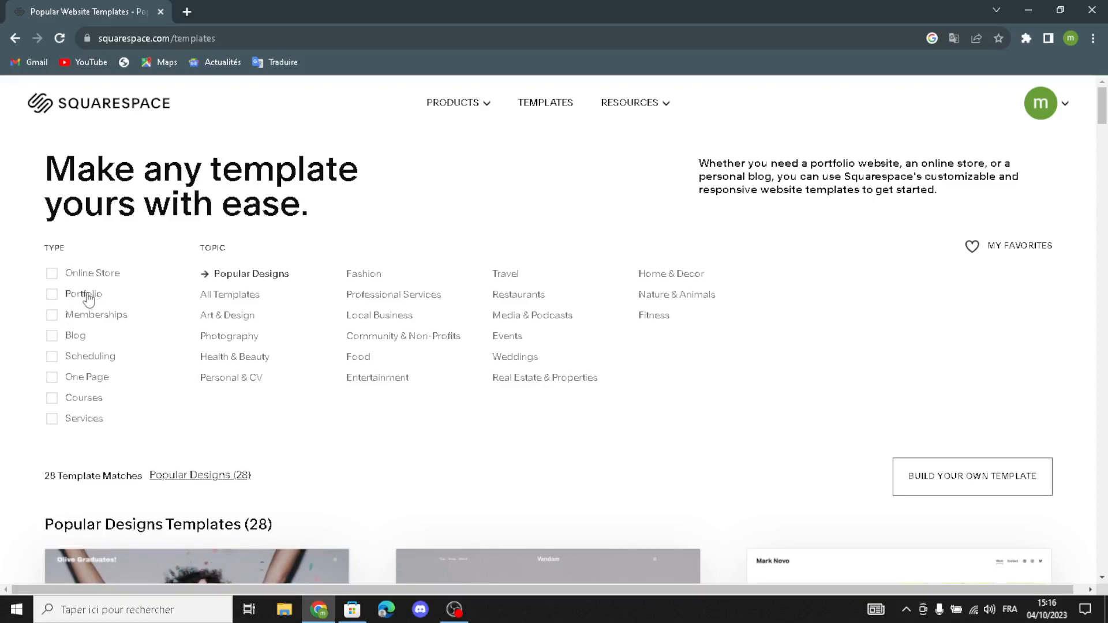
Step: Filter the template gallery by the Online Store and Services types
click(53, 277)
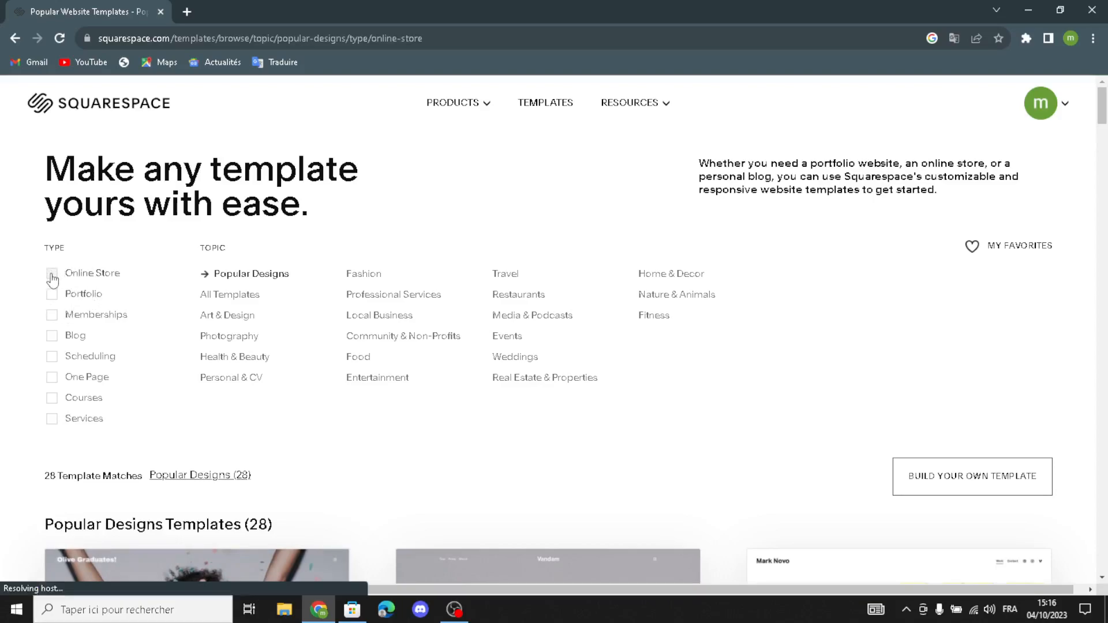
click(54, 420)
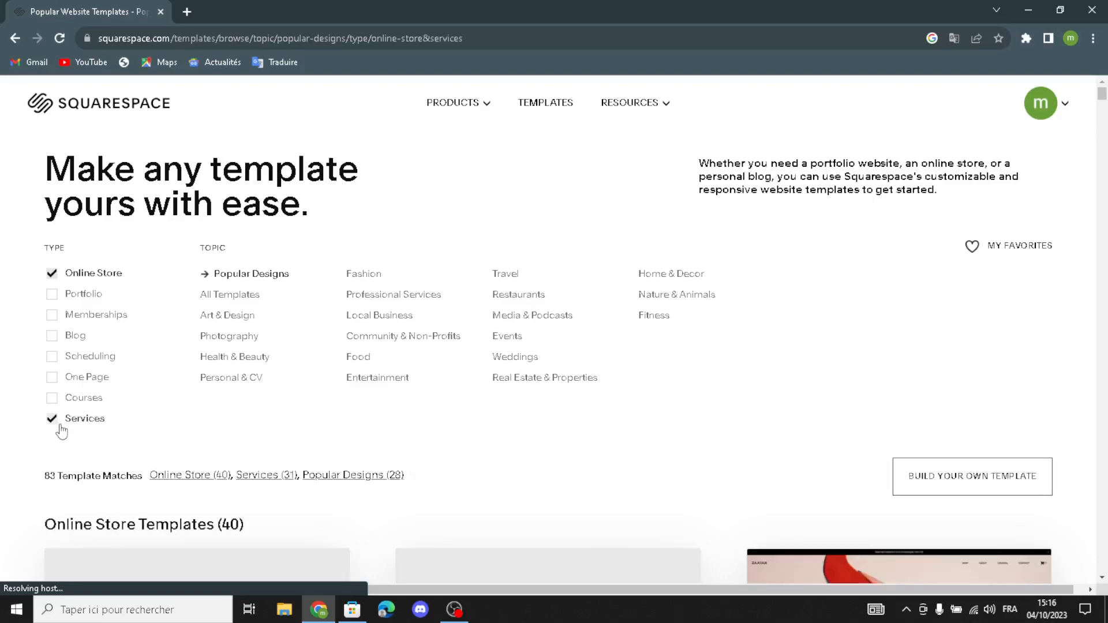
Step: Look through the filtered online store templates and the offer to build a custom template
scroll(719, 494, down, 5)
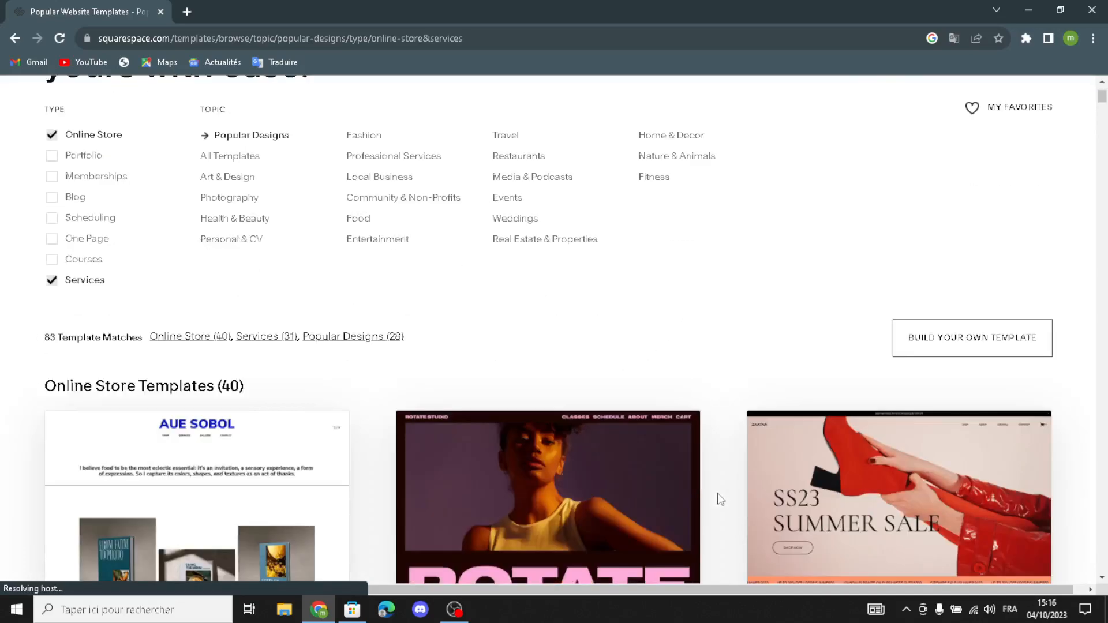
scroll(635, 541, down, 2)
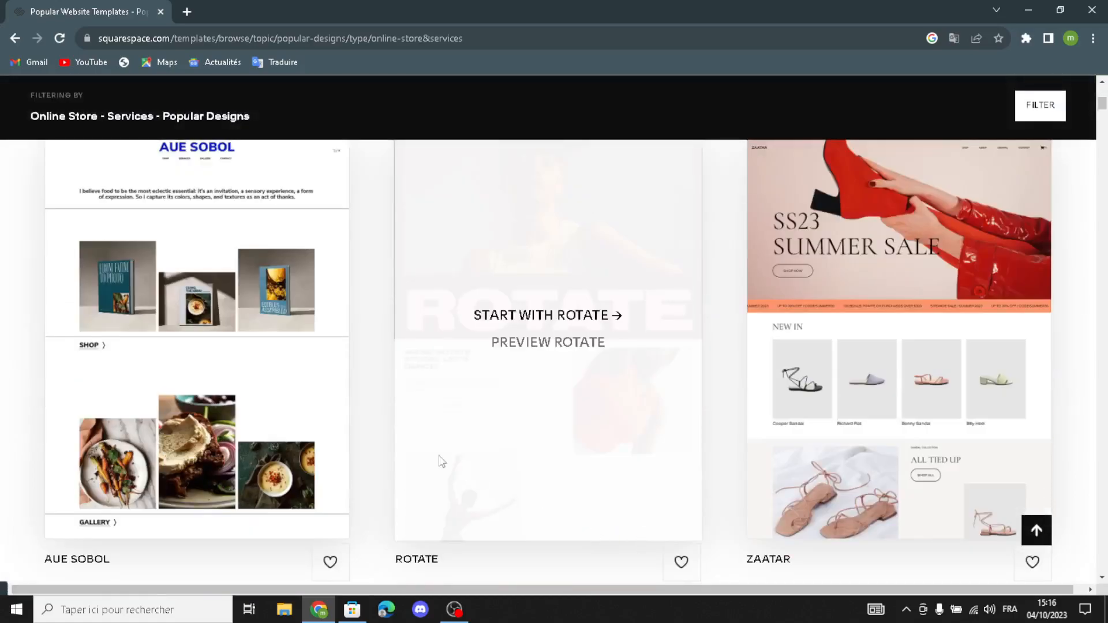
scroll(396, 428, down, 4)
scroll(388, 462, down, 4)
scroll(388, 462, up, 9)
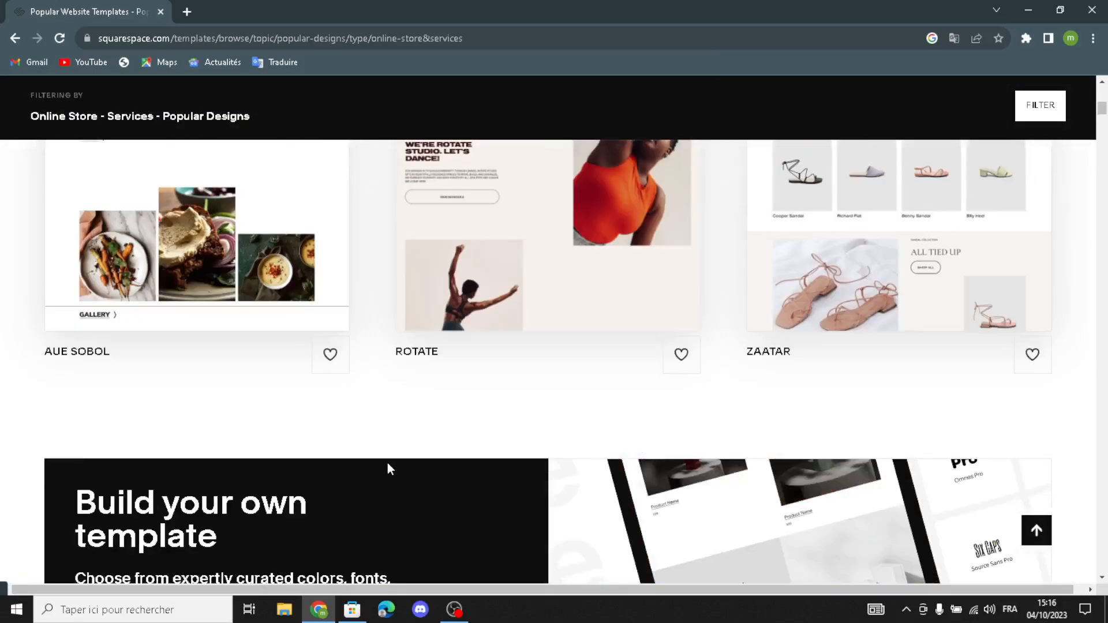
scroll(387, 465, down, 4)
scroll(388, 465, down, 4)
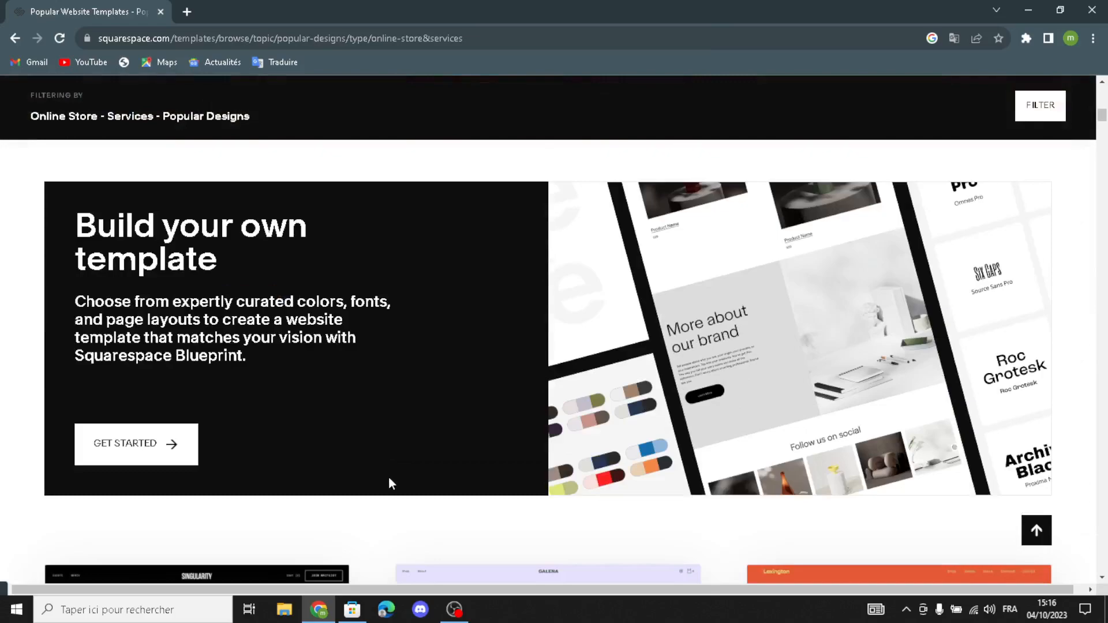
scroll(389, 466, down, 1)
scroll(389, 483, up, 3)
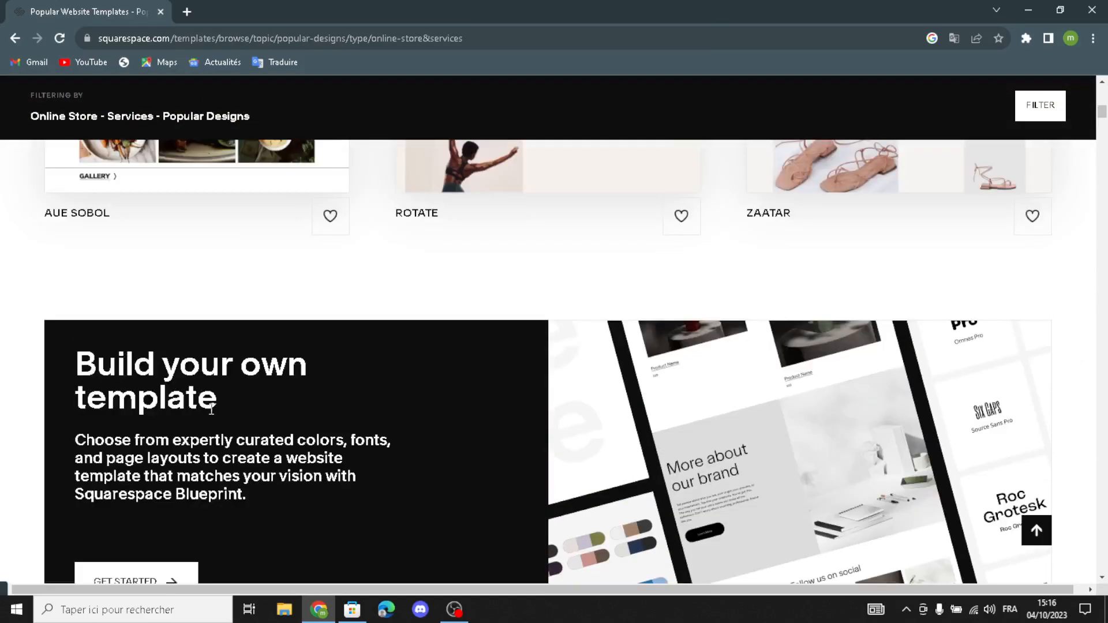
Step: Start building a custom template with Squarespace Blueprint
scroll(196, 439, down, 2)
click(167, 445)
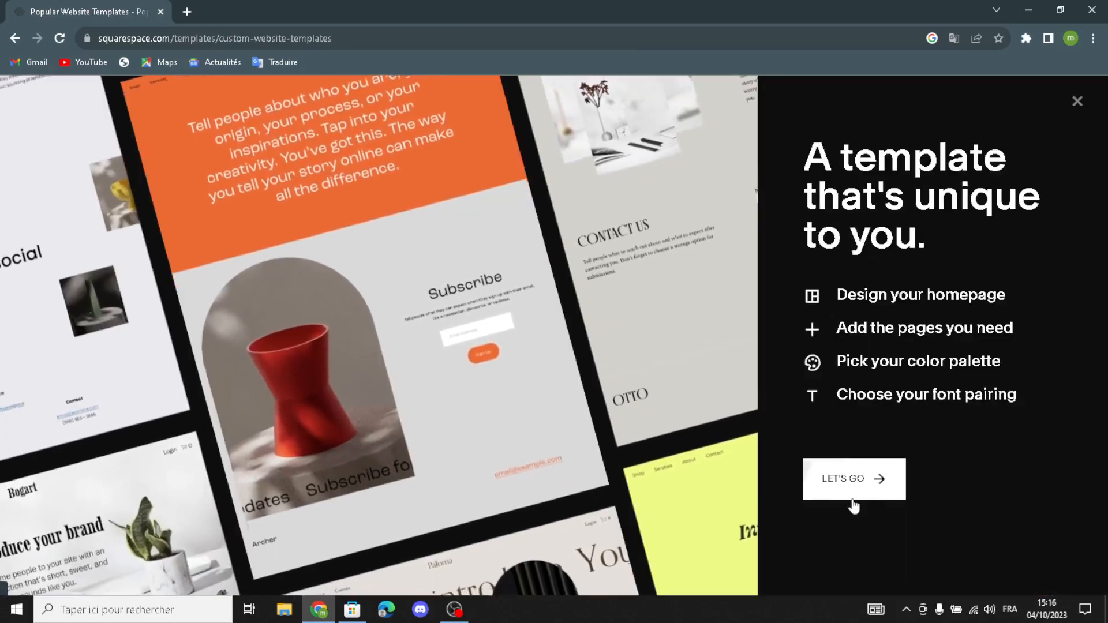
click(853, 500)
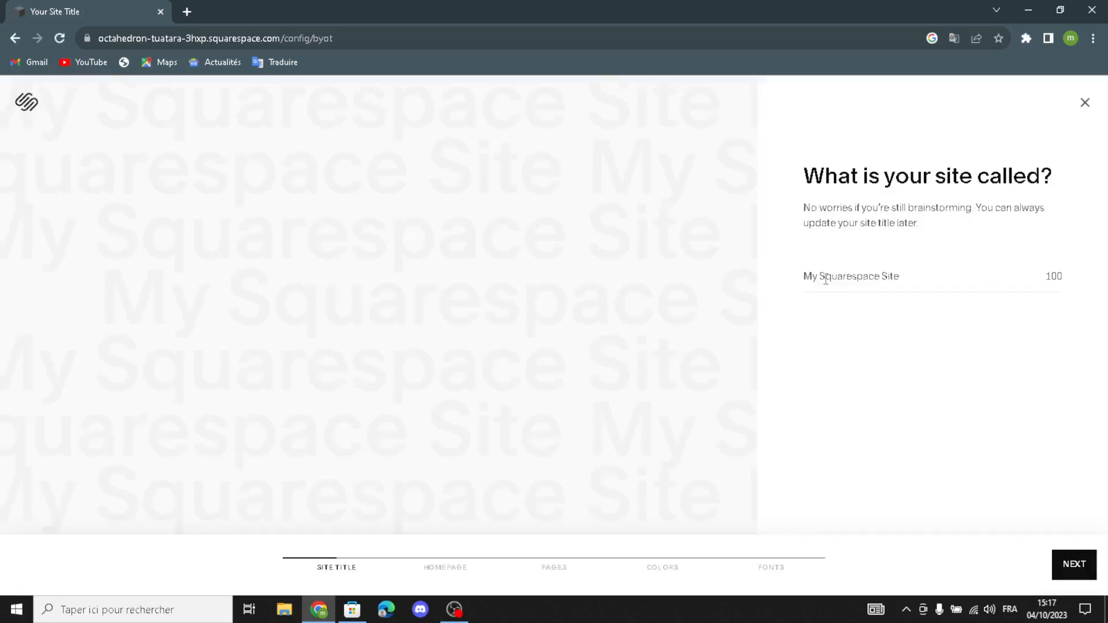
Step: Name the site Digify and continue to the homepage setup
click(825, 279)
text(Digify)
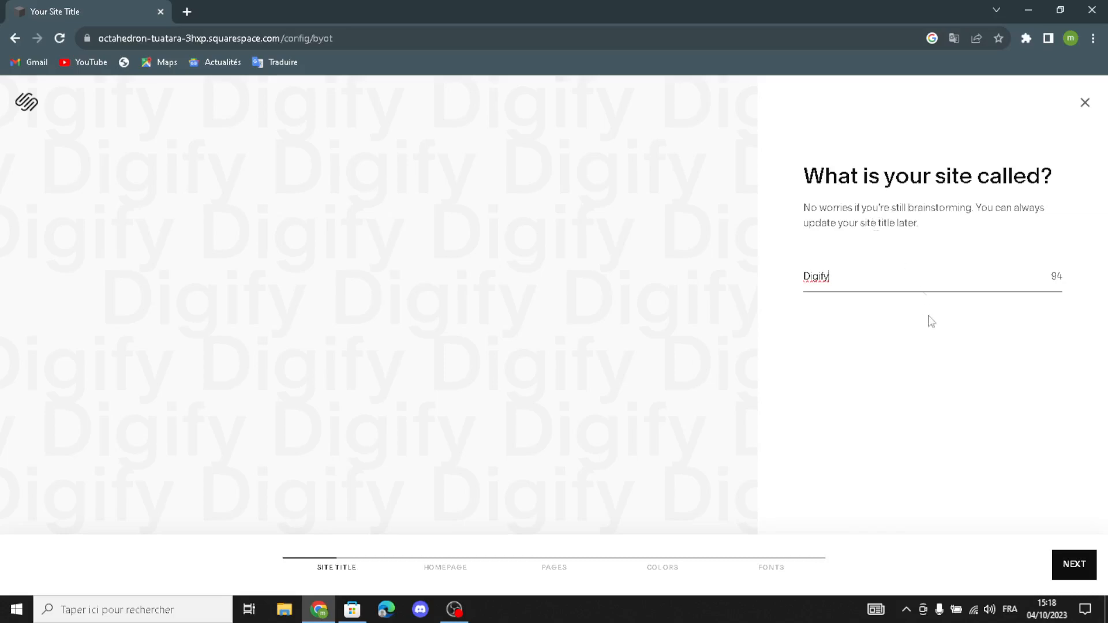
click(1073, 576)
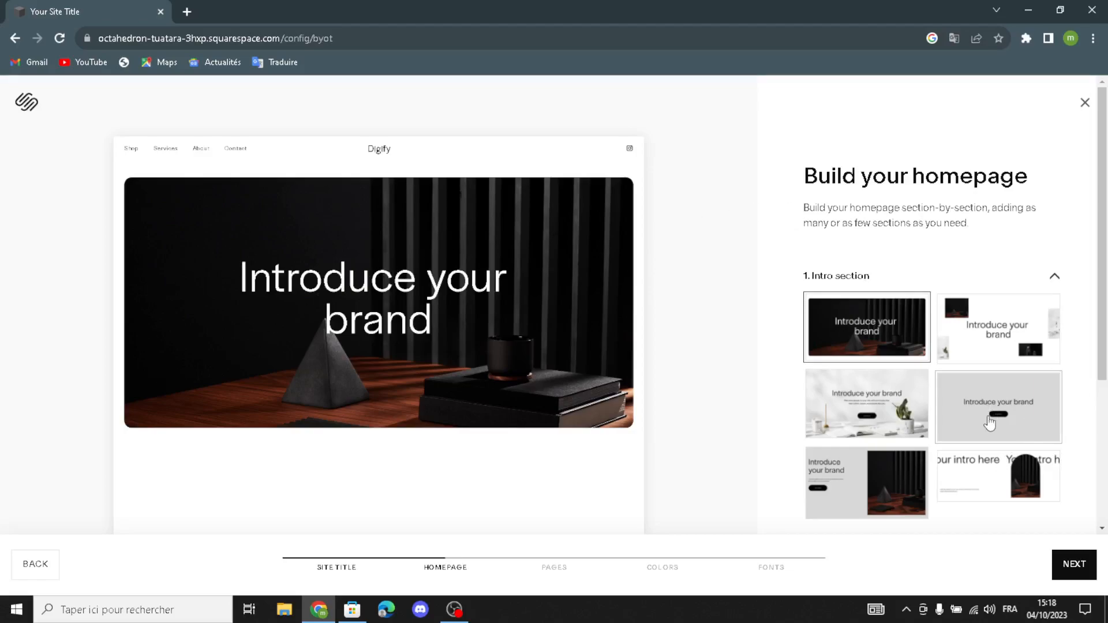
Step: Choose the plain grey "Introduce your brand" intro layout and the "Shop our product" layout with the arched image for the homepage
scroll(989, 423, down, 1)
click(940, 355)
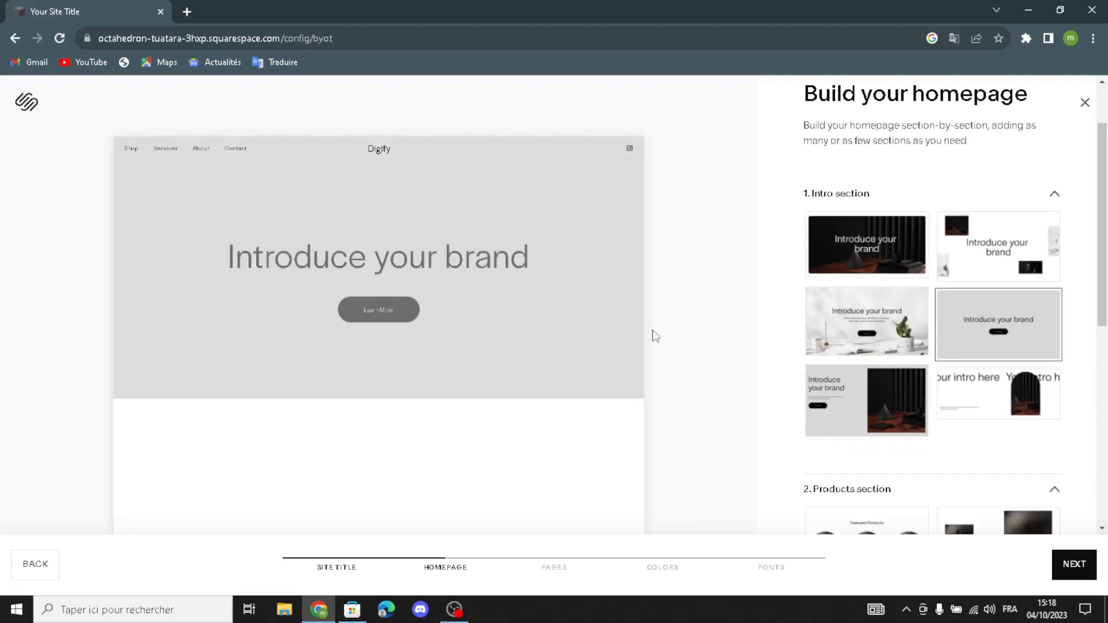
scroll(848, 403, down, 3)
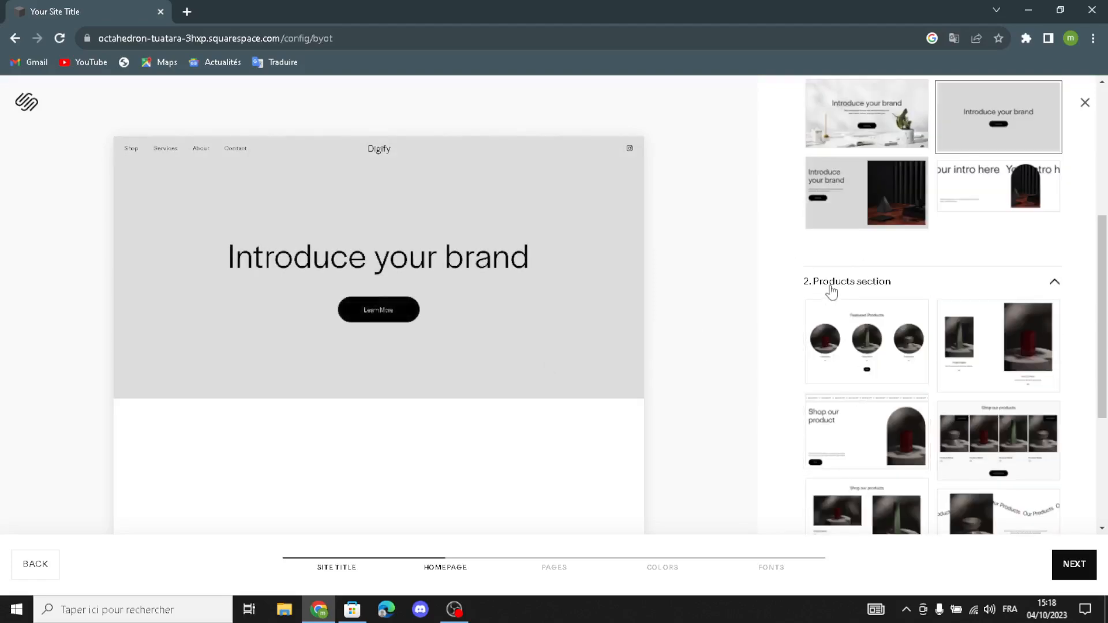
scroll(875, 439, down, 2)
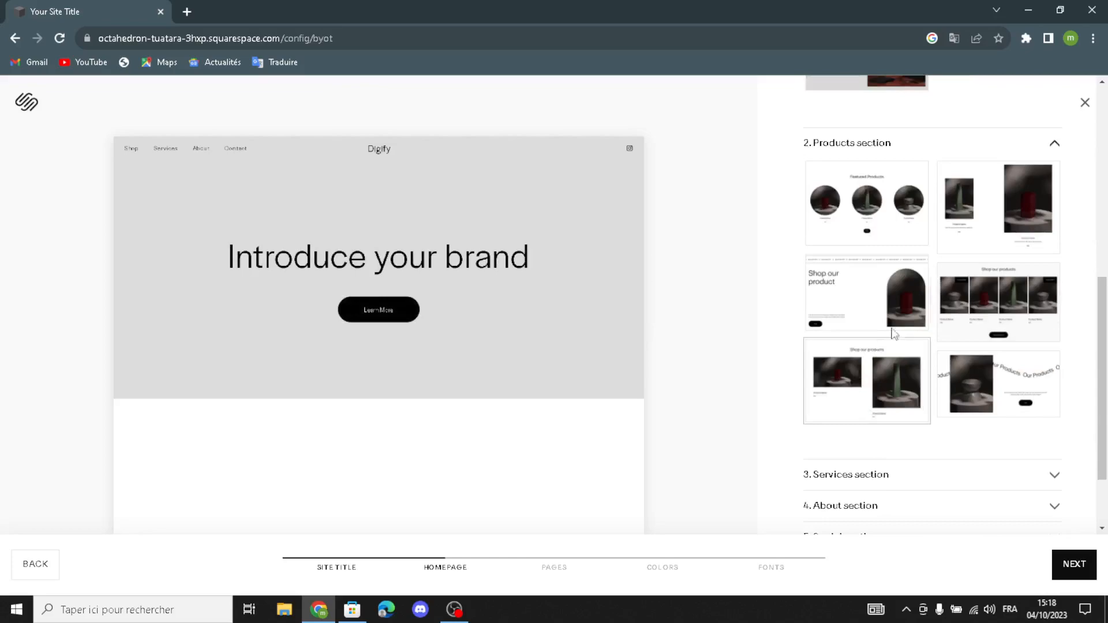
click(924, 323)
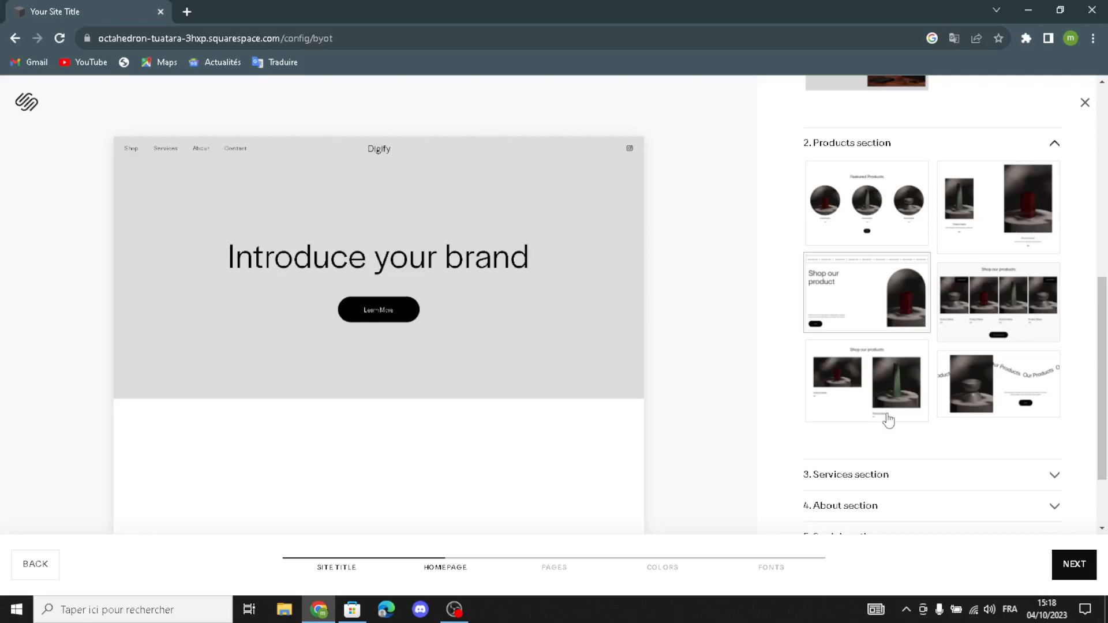
Step: Add the Services layout with the expandable service list and the text-only grey About layout to the homepage
click(911, 260)
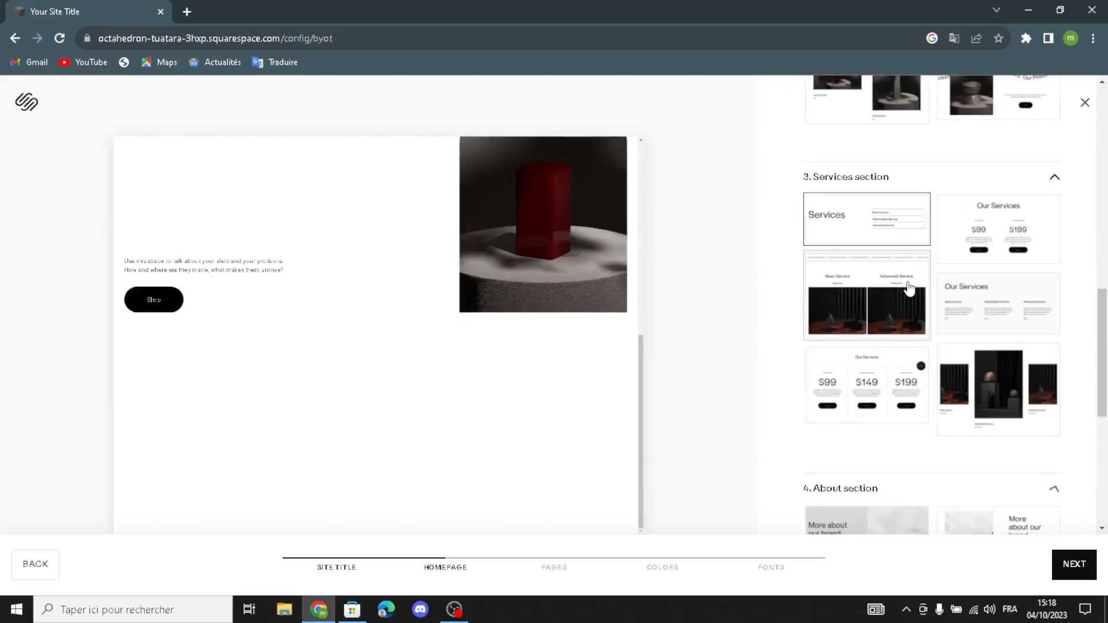
click(844, 487)
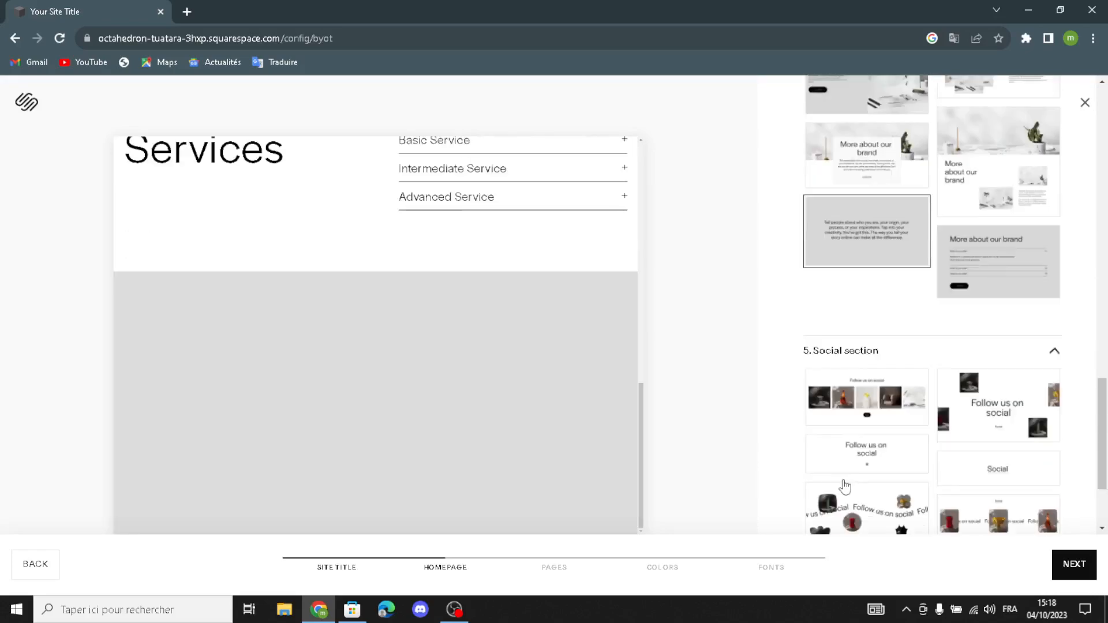
Step: Add a social section to the homepage using the layout with the plain underlined Social link
click(839, 384)
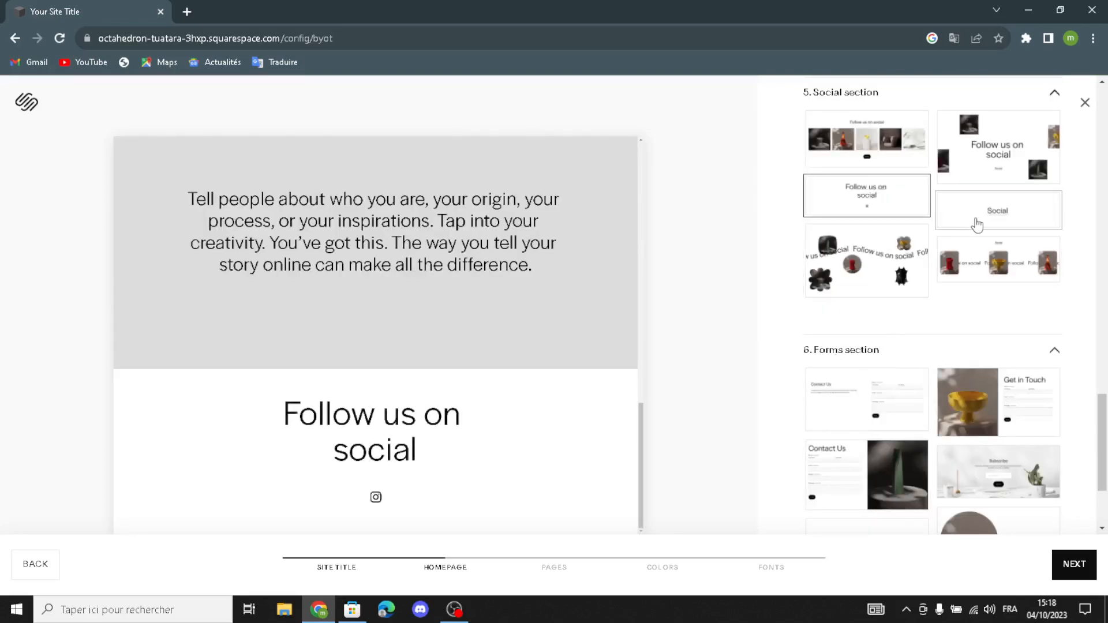
click(977, 226)
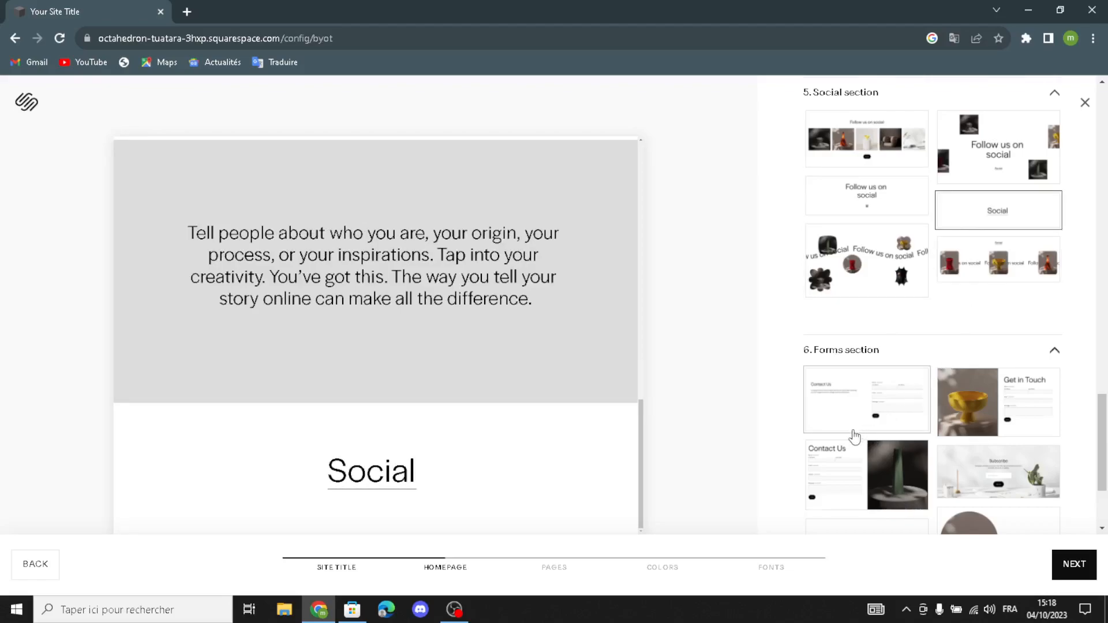
Step: Add the Subscribe form layout with the arched image and the three-column footer, and continue to page selection
click(854, 433)
click(960, 272)
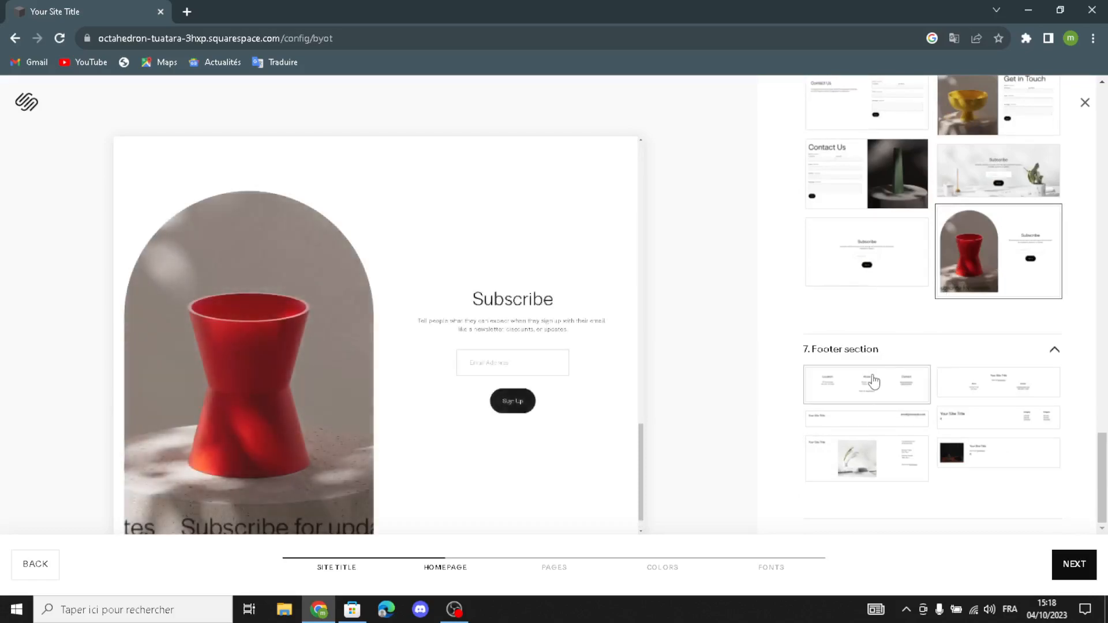
click(864, 386)
click(1077, 569)
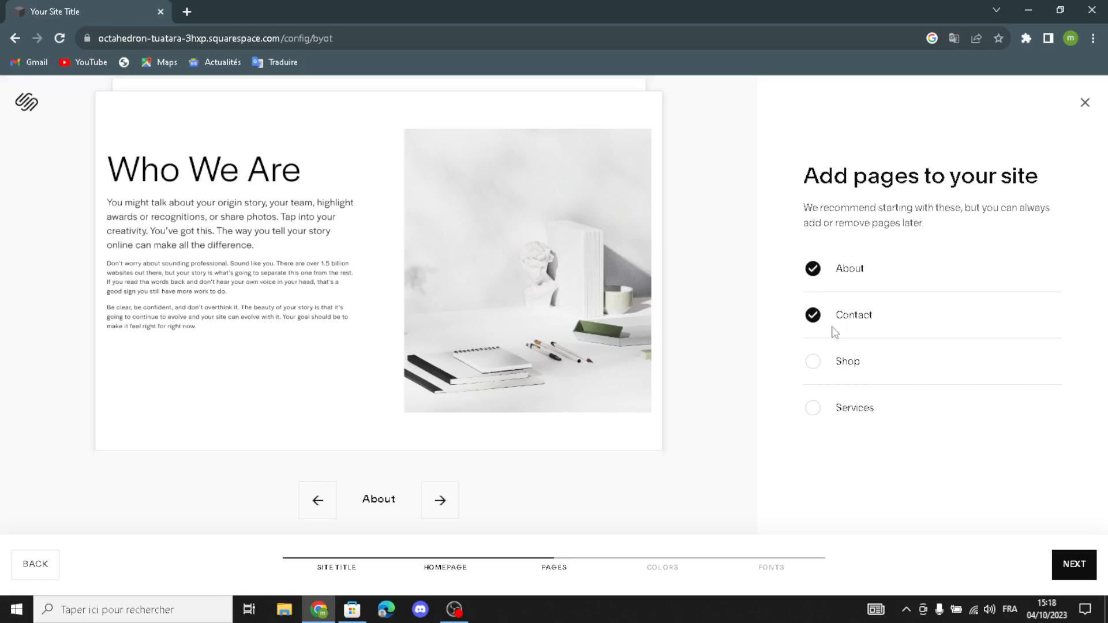
Step: Add the Shop and Services pages to the site and continue to the colors
click(812, 363)
click(813, 407)
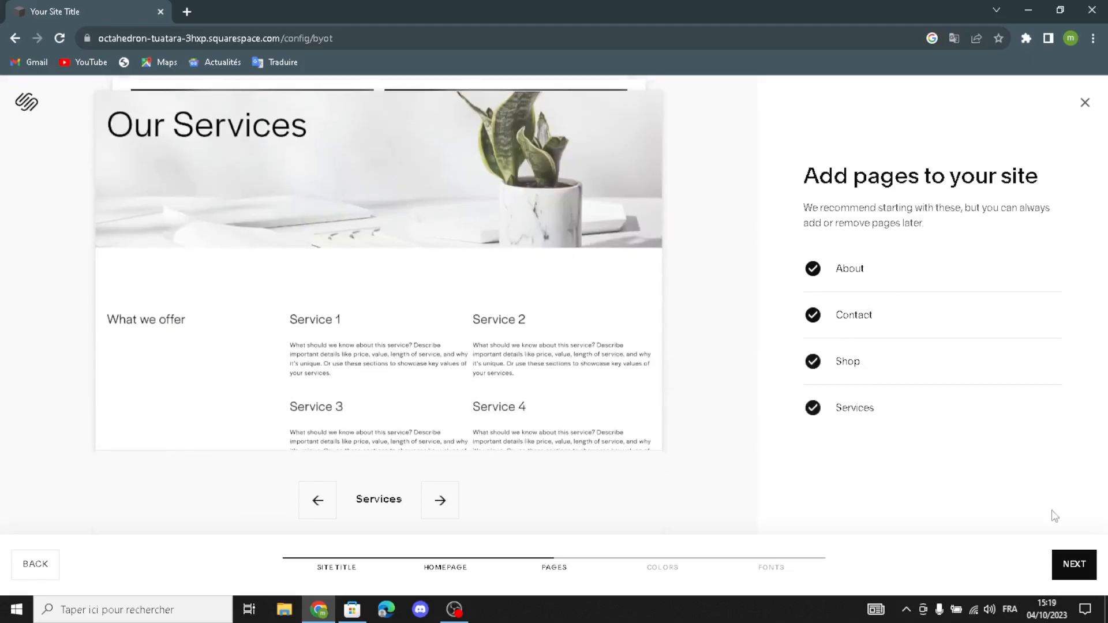
click(1074, 566)
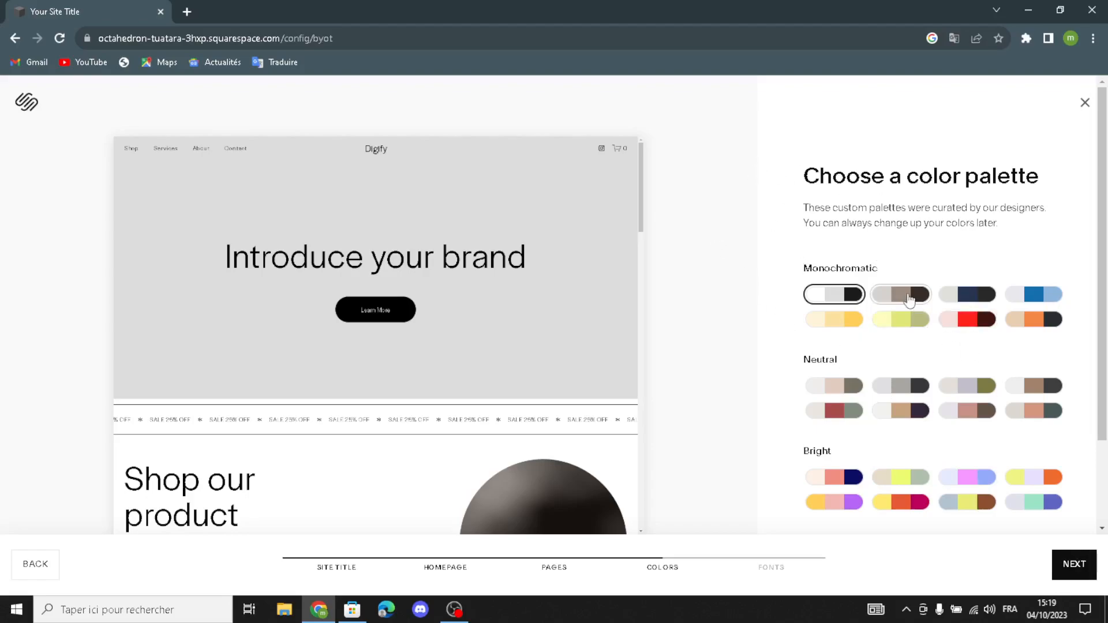
Step: Apply the navy blue monochromatic color palette after trying the bright blue one, and continue to the fonts
click(1037, 298)
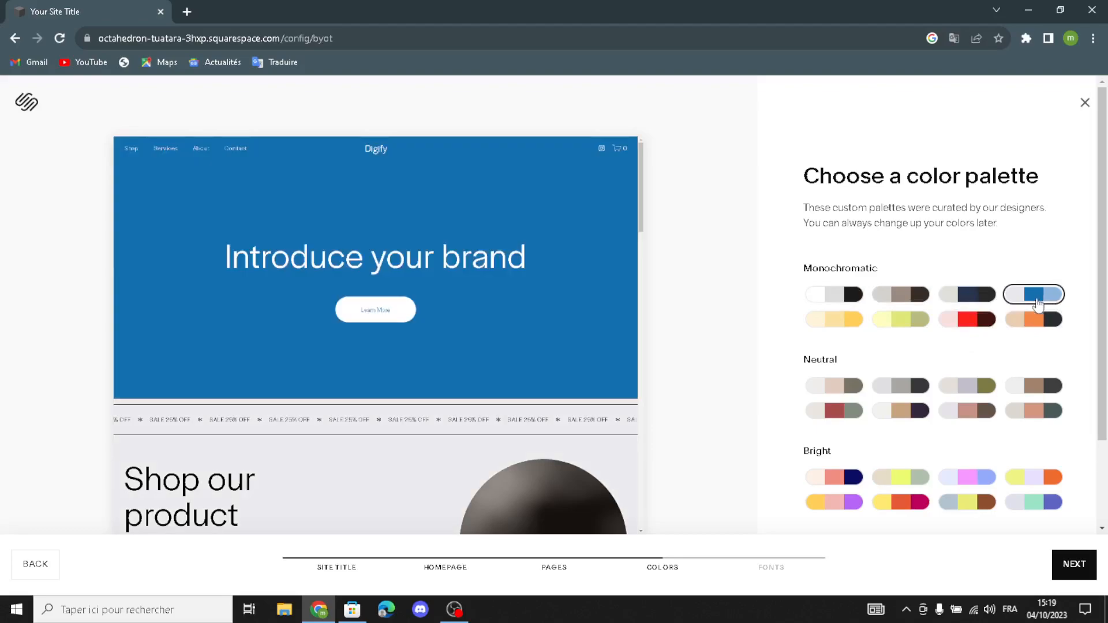
click(956, 305)
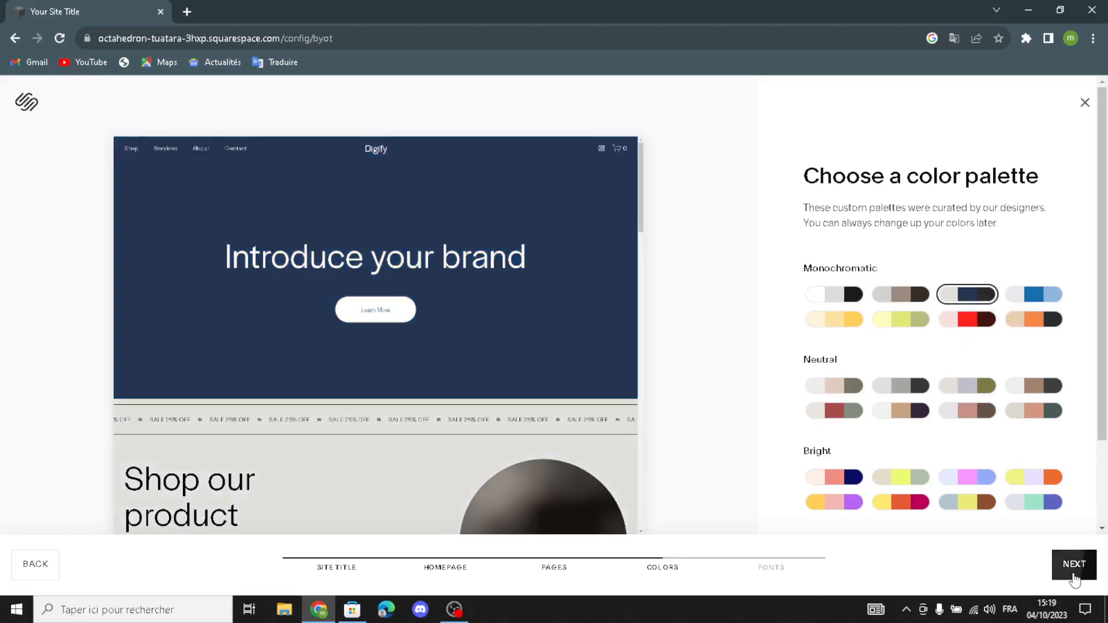
click(1074, 566)
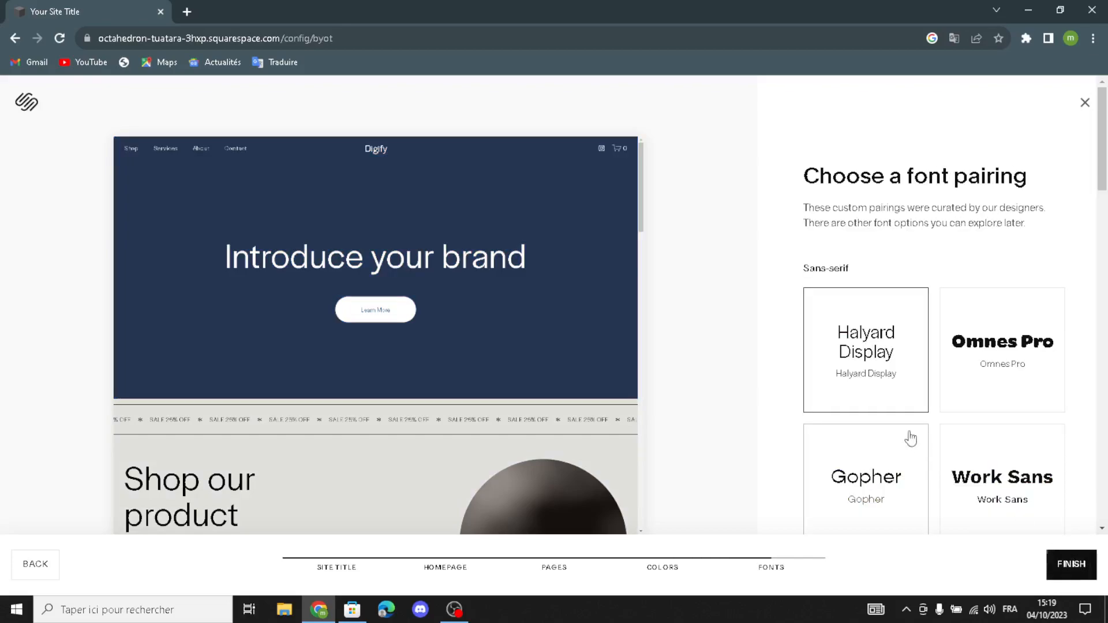
Step: Try the Gopher, Archivo Black, Roc Grotesk and Poppins sans-serif font pairings on the site
scroll(910, 440, down, 3)
click(904, 334)
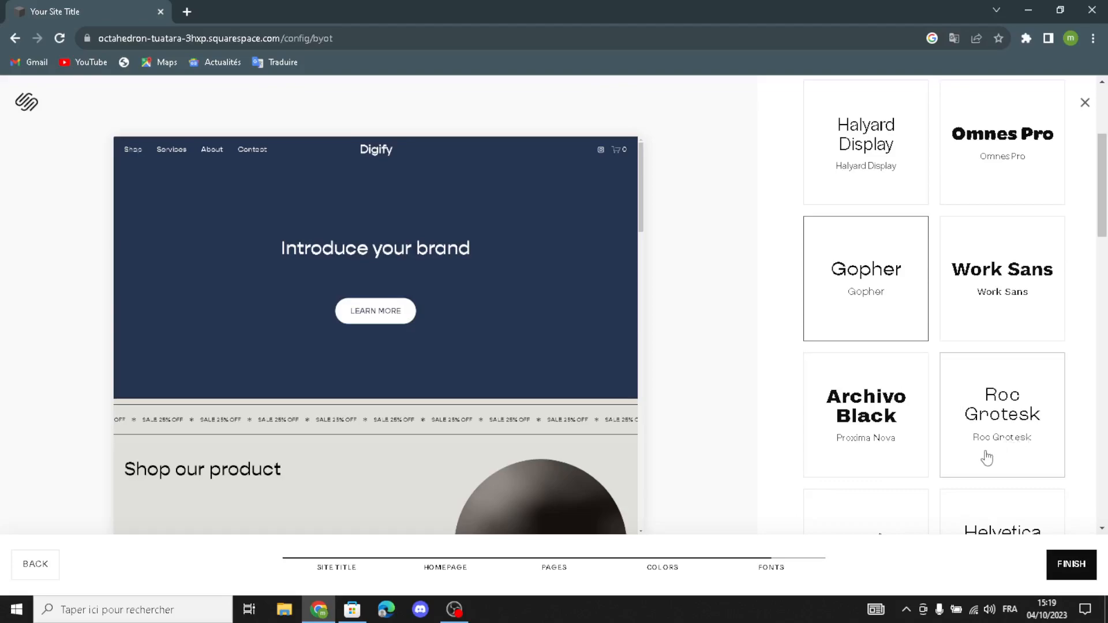
click(883, 420)
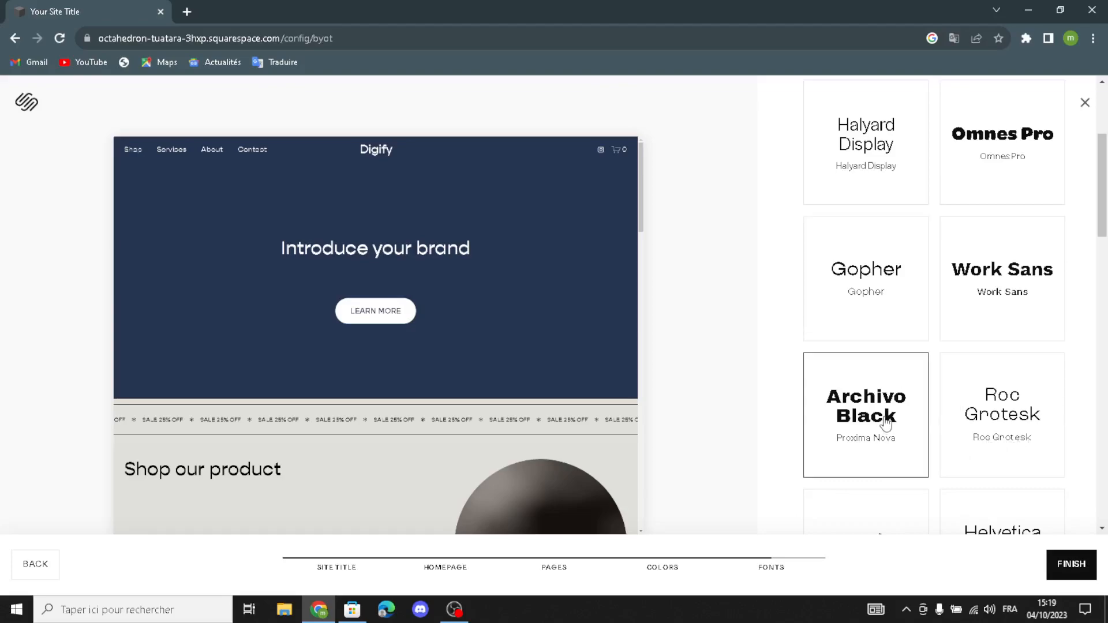
click(977, 442)
scroll(990, 472, down, 2)
scroll(990, 476, down, 1)
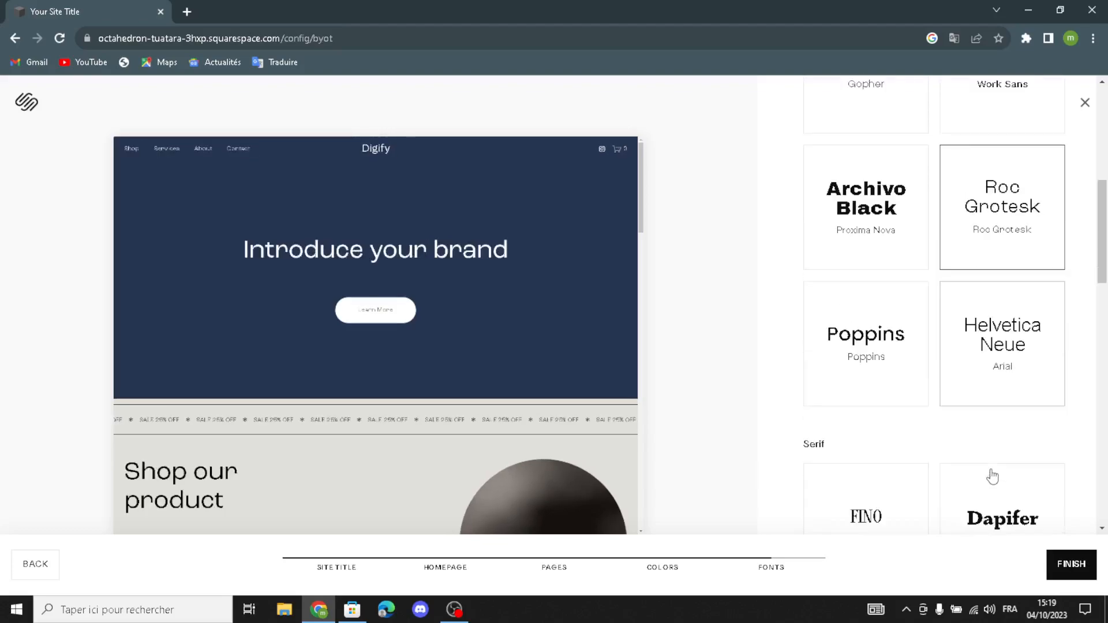
click(901, 363)
Step: Compare the Baskerville Display PT serif pairing with Dapifer and Sanchez, and select Dapifer and Sanchez for the site
scroll(941, 380, down, 2)
click(959, 379)
scroll(960, 385, down, 1)
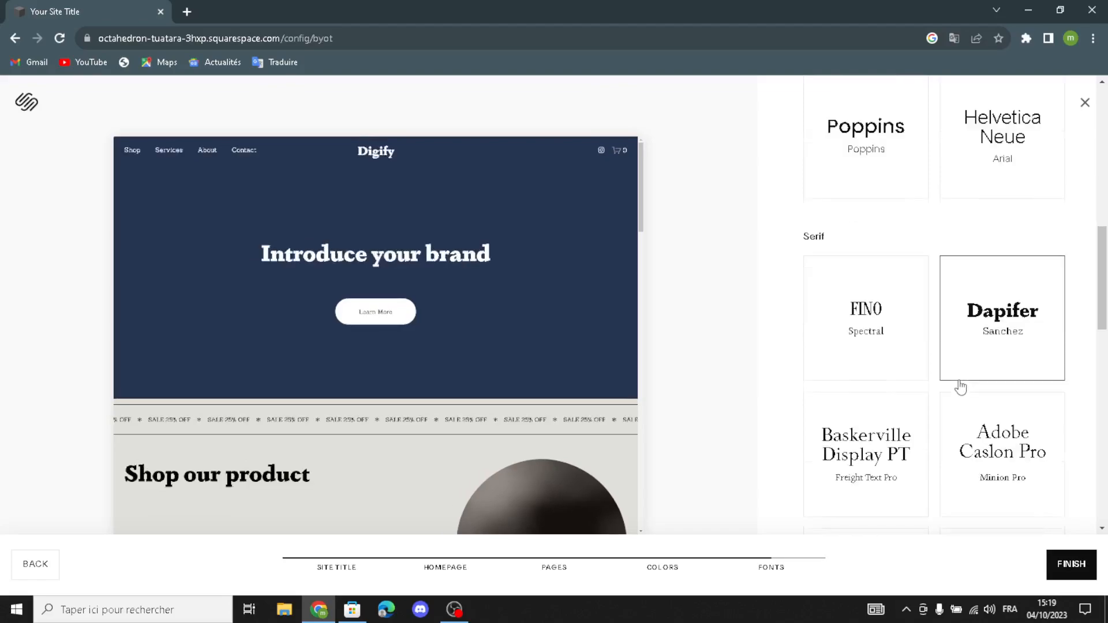
click(915, 457)
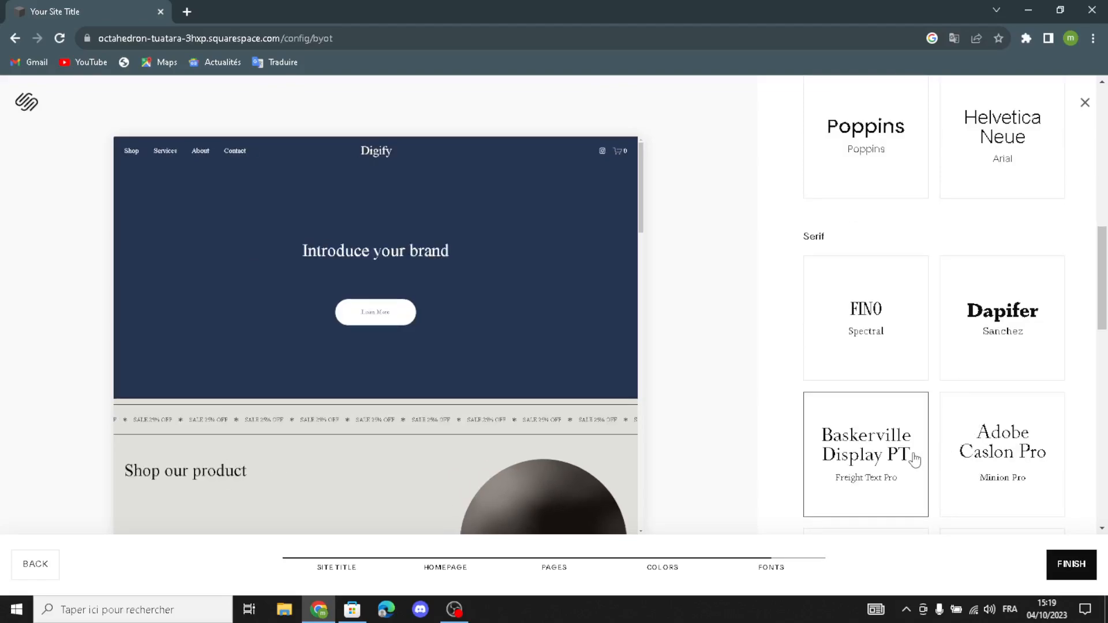
click(1018, 354)
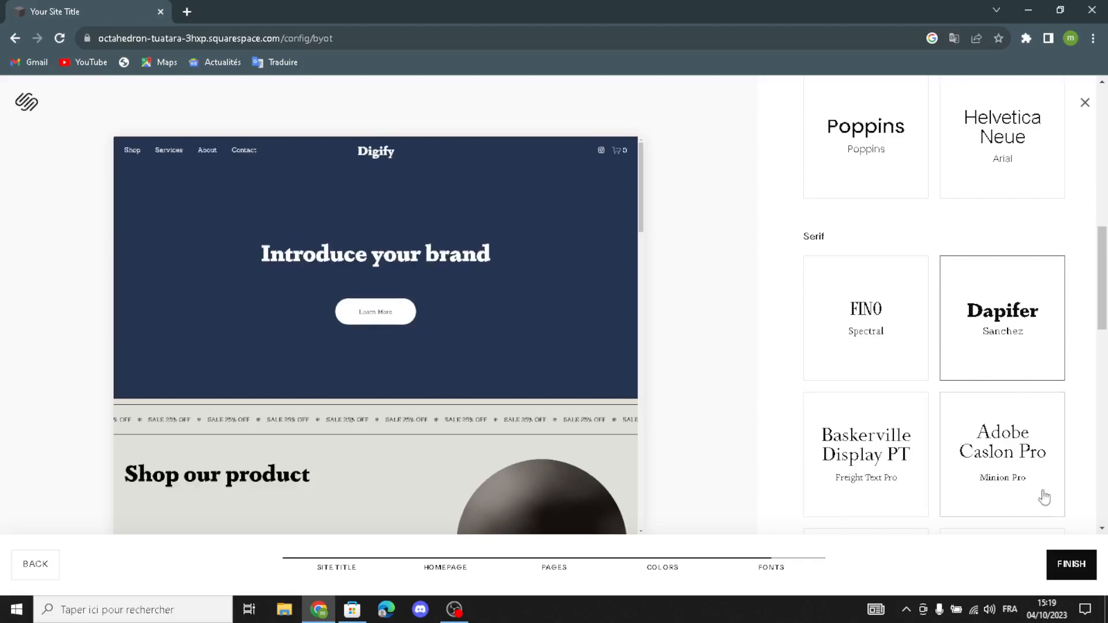
Step: Finish the site setup, skip the Squarespace AI text personalization, and open the homepage for editing
click(1072, 568)
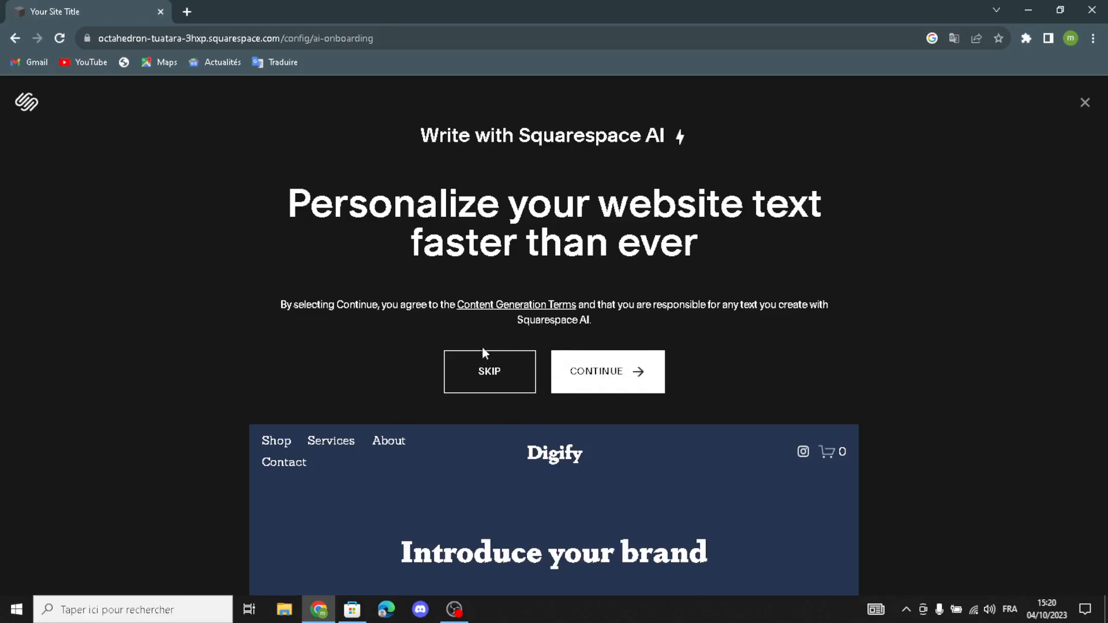
click(478, 377)
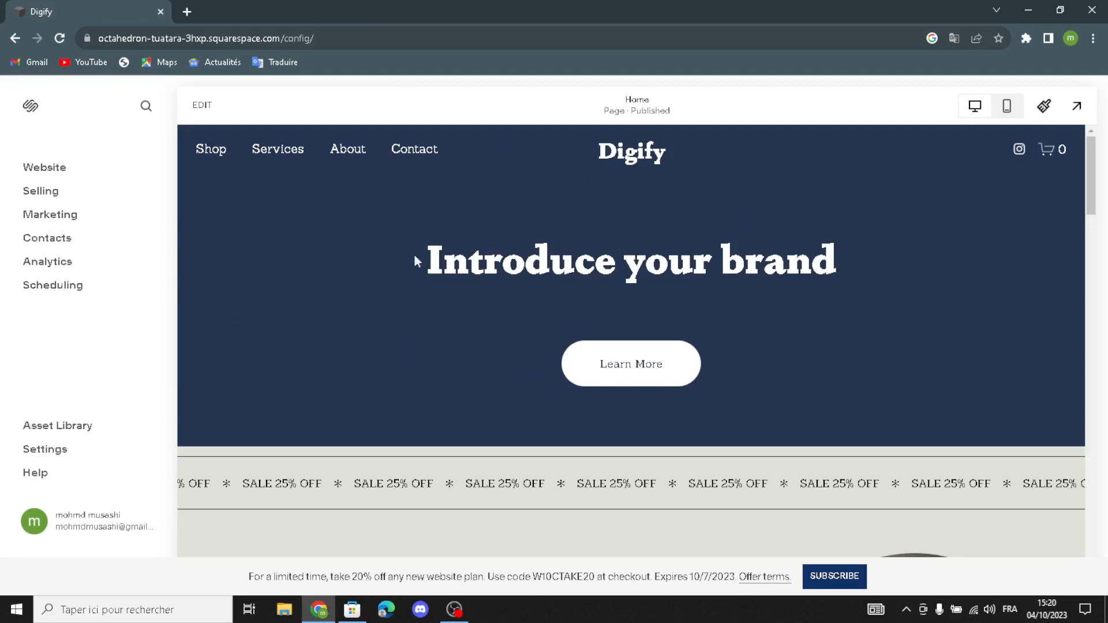
click(207, 105)
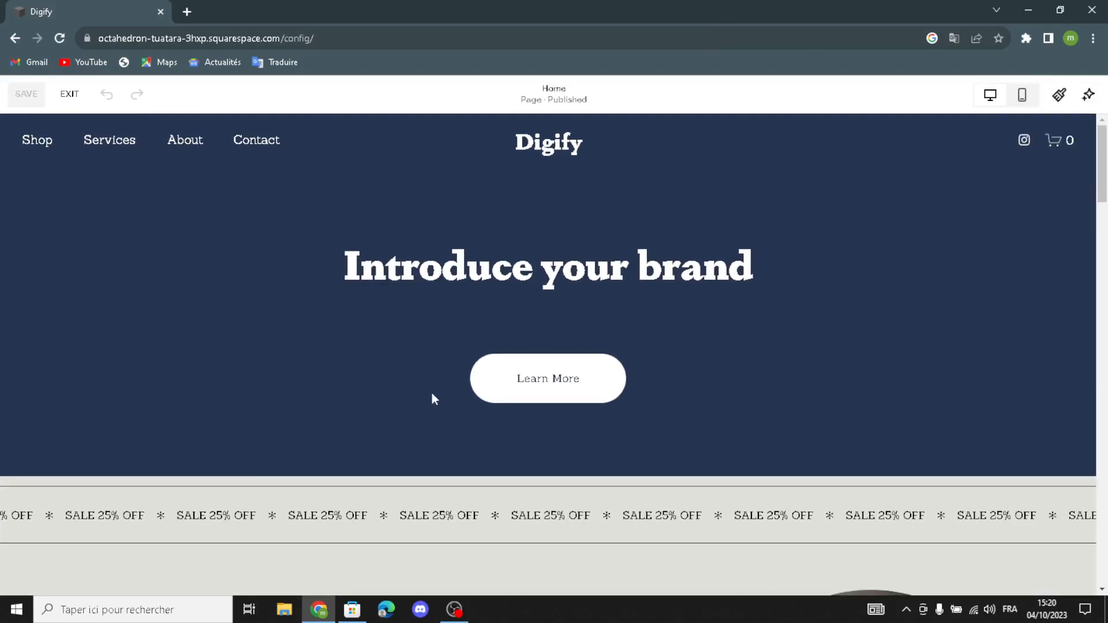
Step: Preview the homepage in mobile view and return to desktop view
click(1019, 98)
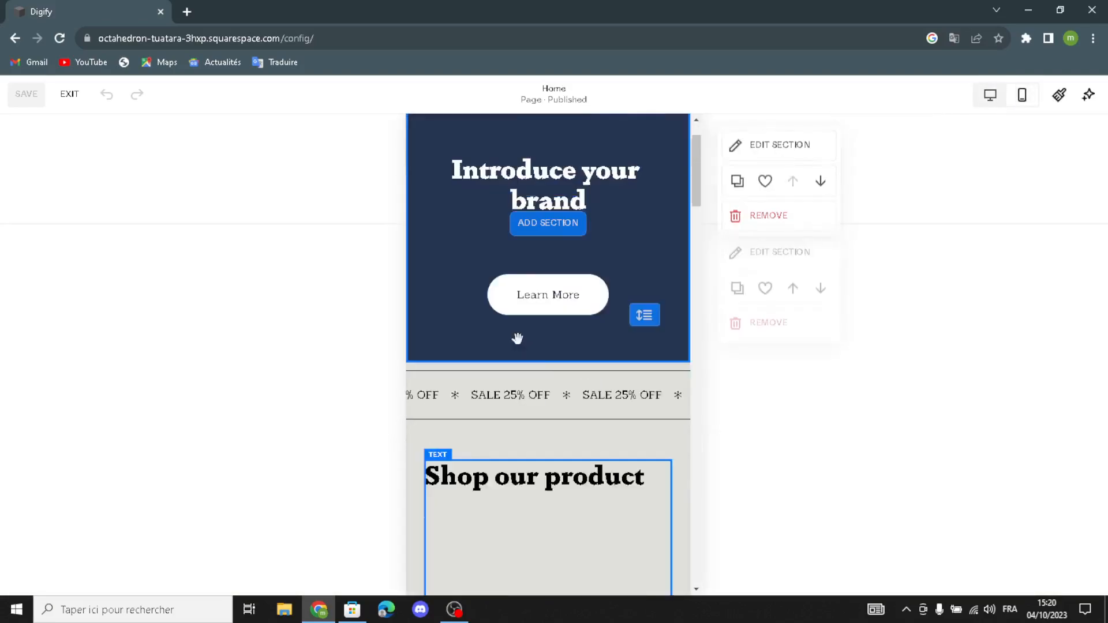
click(989, 95)
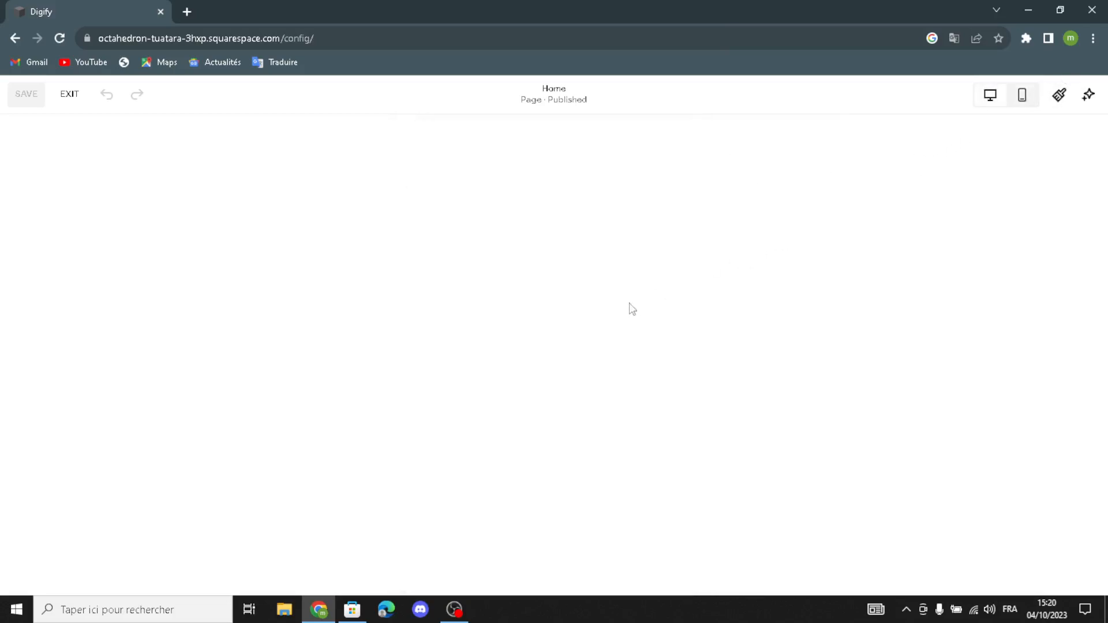
scroll(606, 322, up, 6)
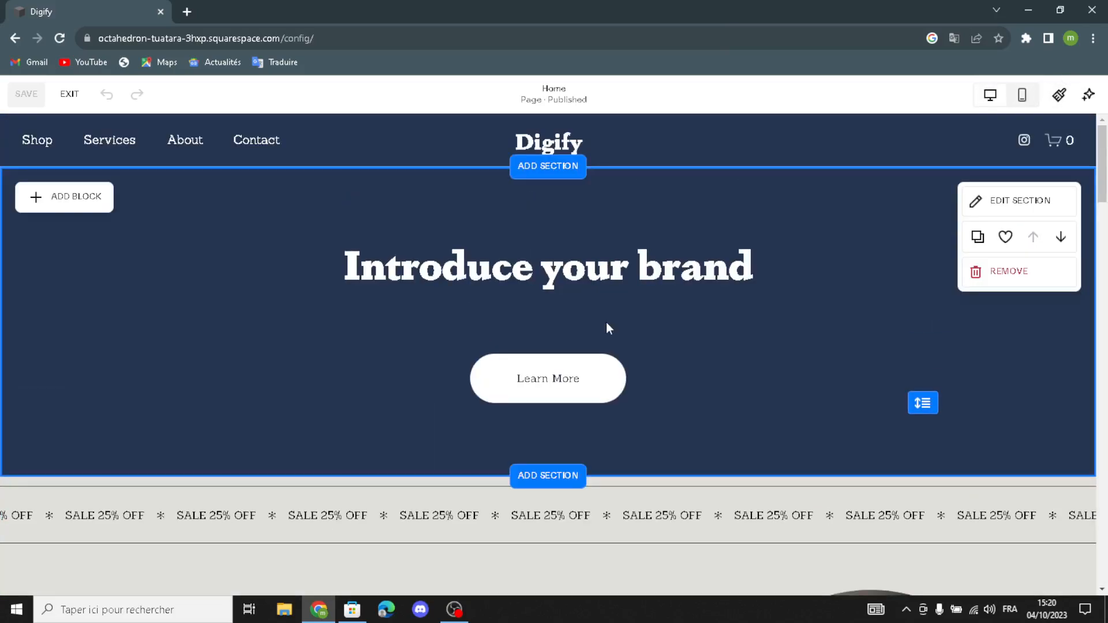
Step: Replace the "Introduce your brand" heading with "welcome to our professional site for digital products and services"
click(621, 271)
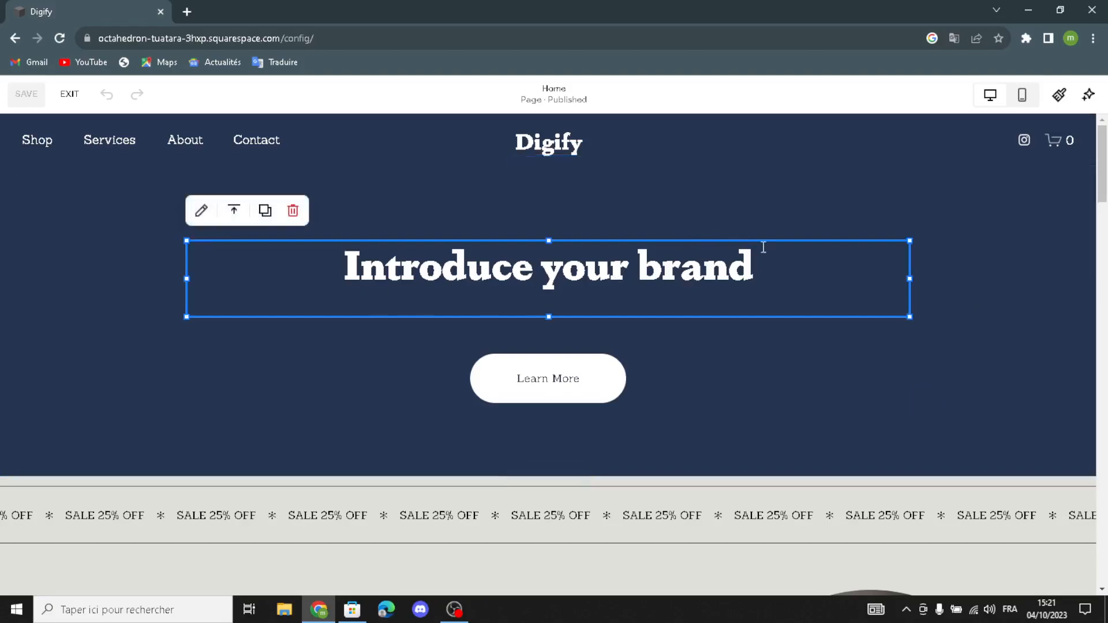
drag(806, 277, 352, 287)
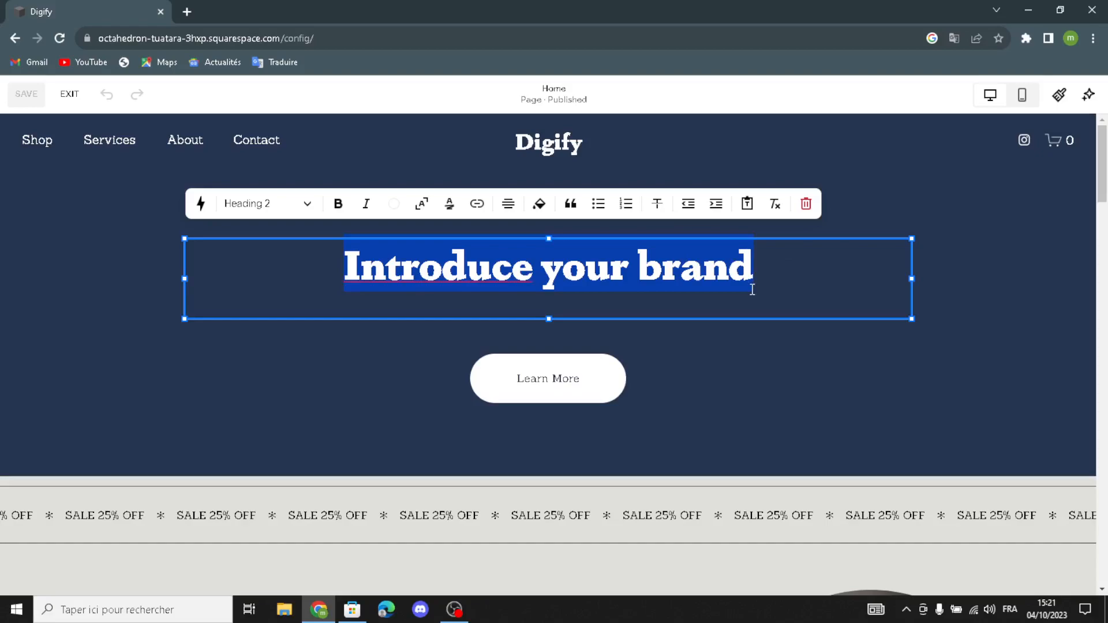
text(we)
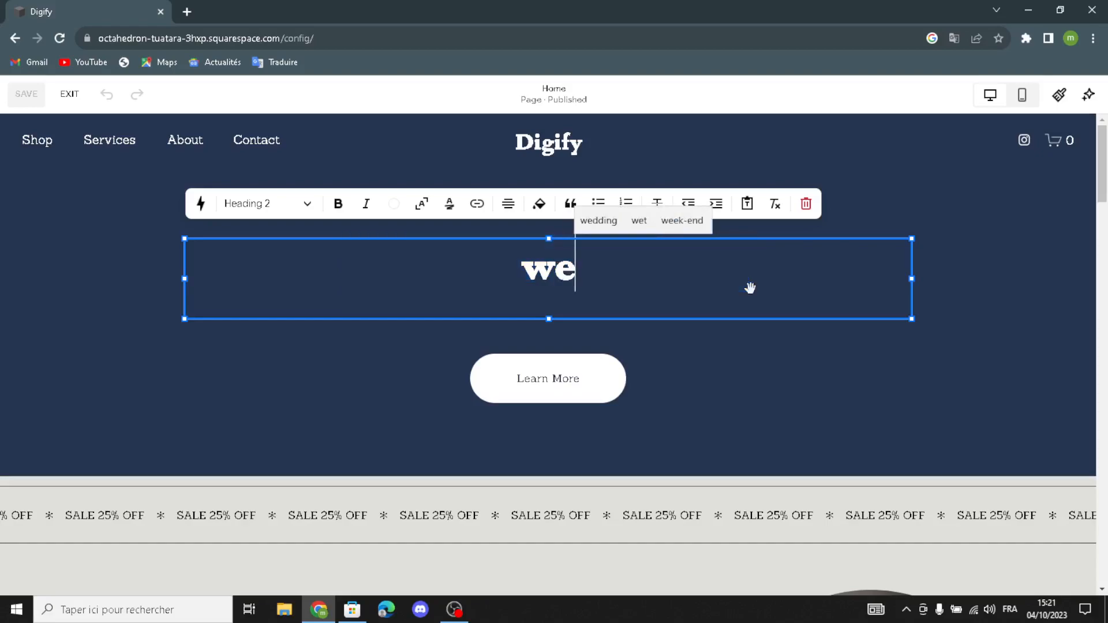
text(lcome )
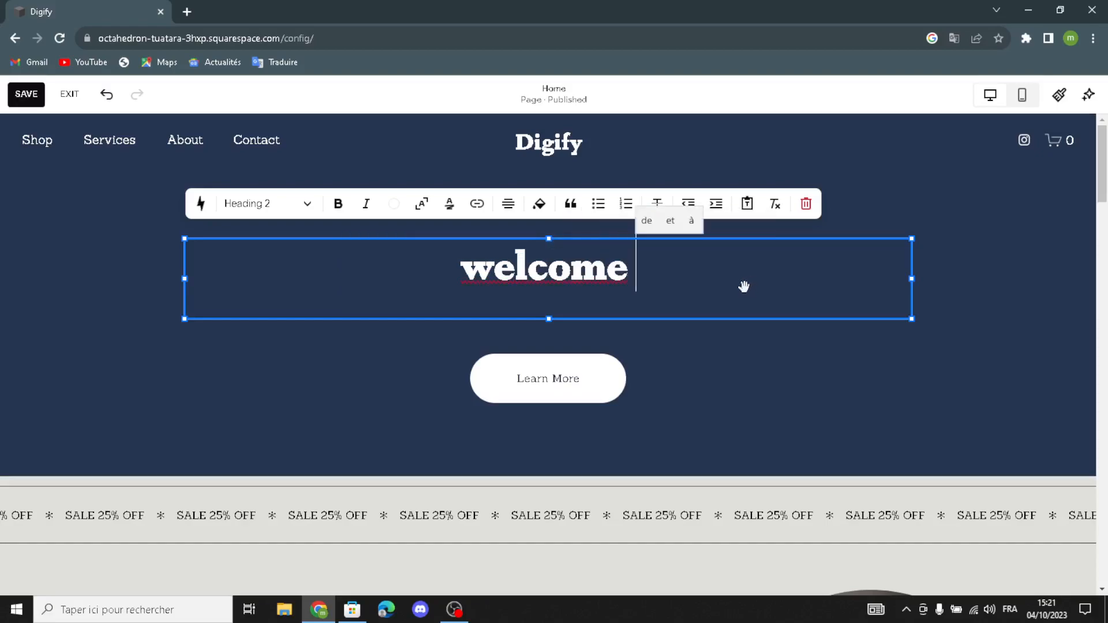
text(to our )
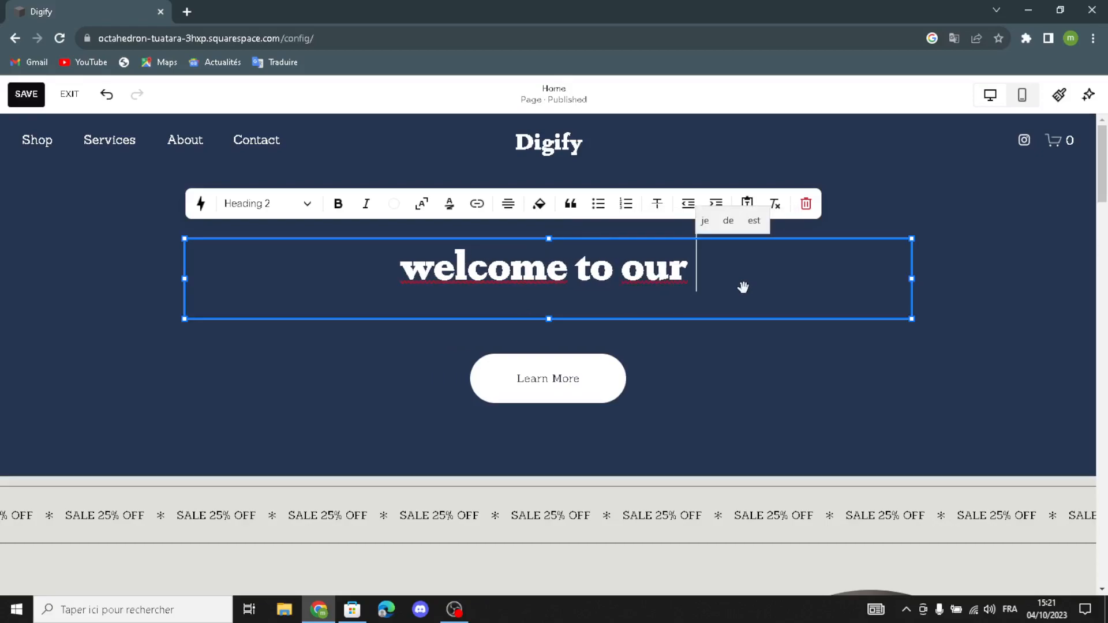
text(pro)
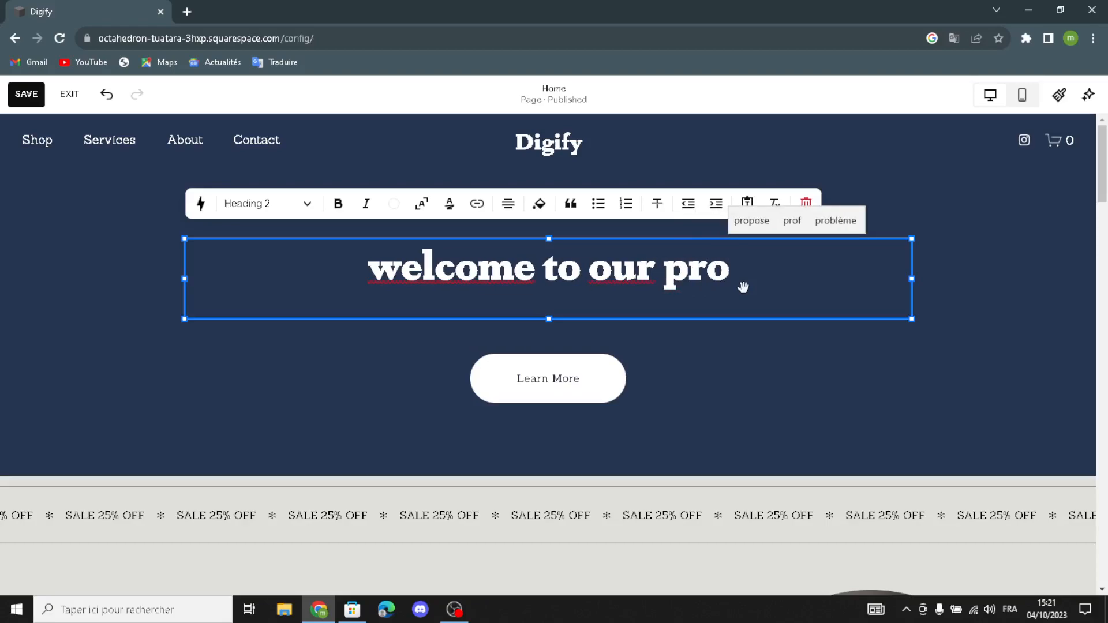
text(fess)
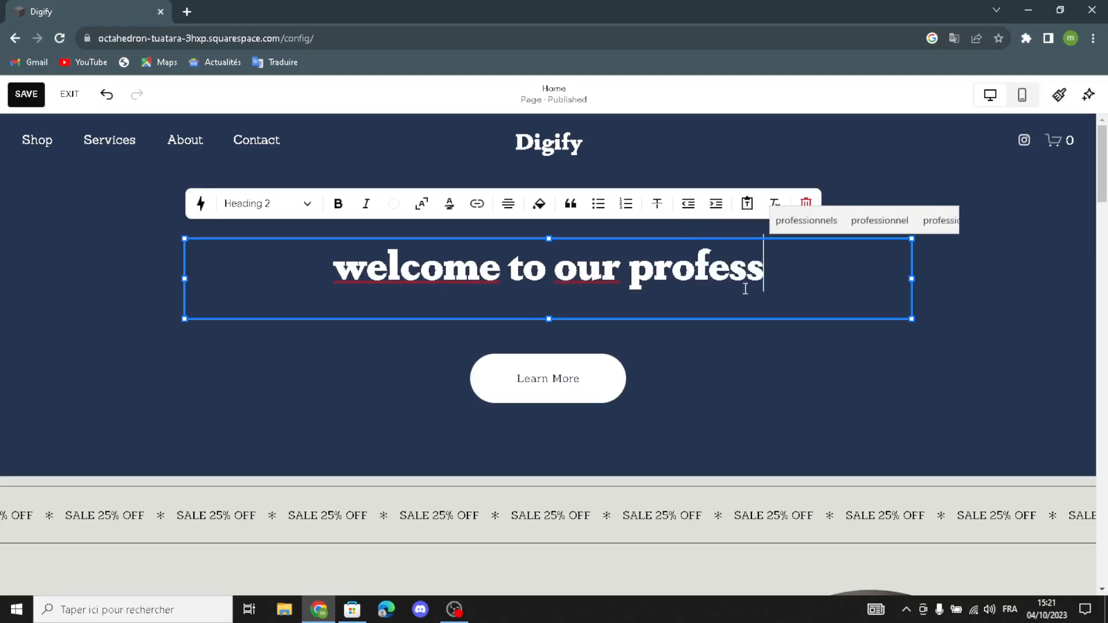
text(ionak)
key(BackSpace)
text(l)
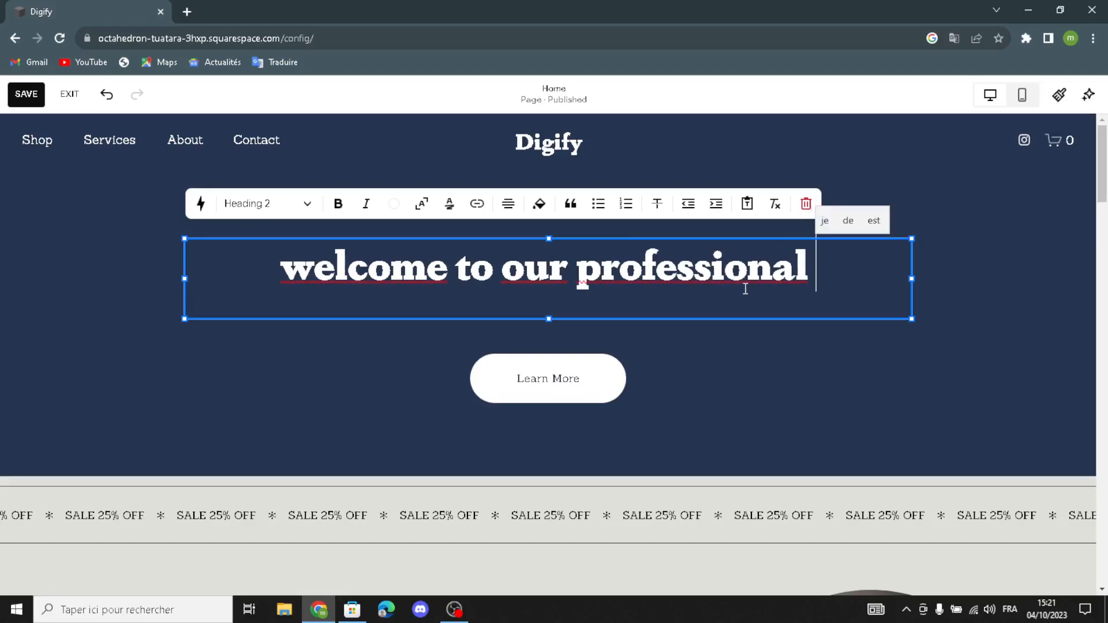
key(Return)
text(si)
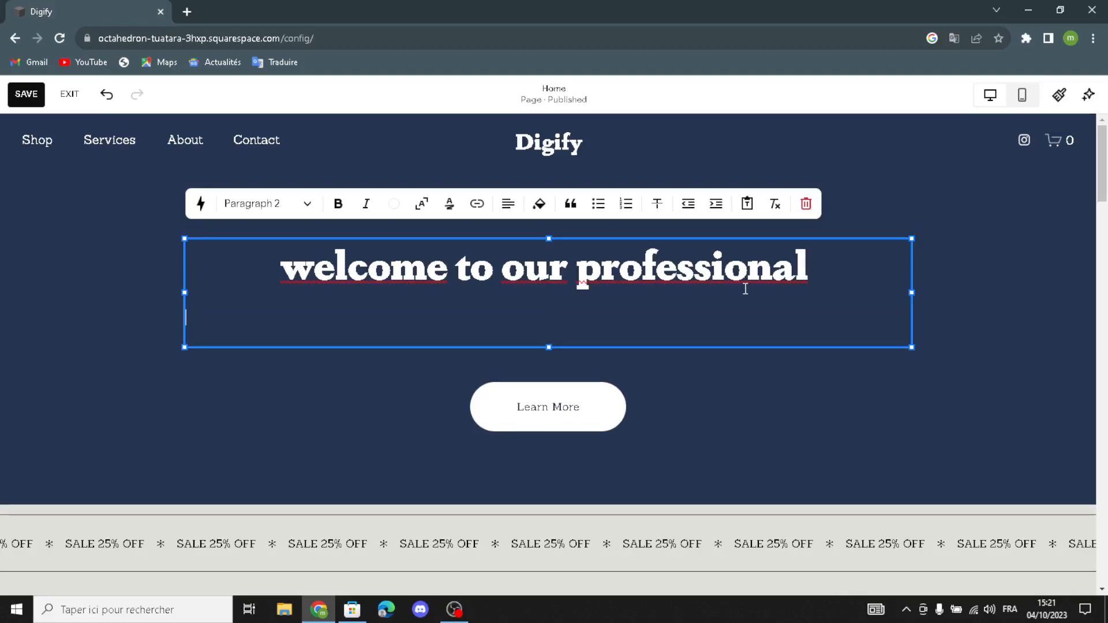
key(BackSpace)
text(s)
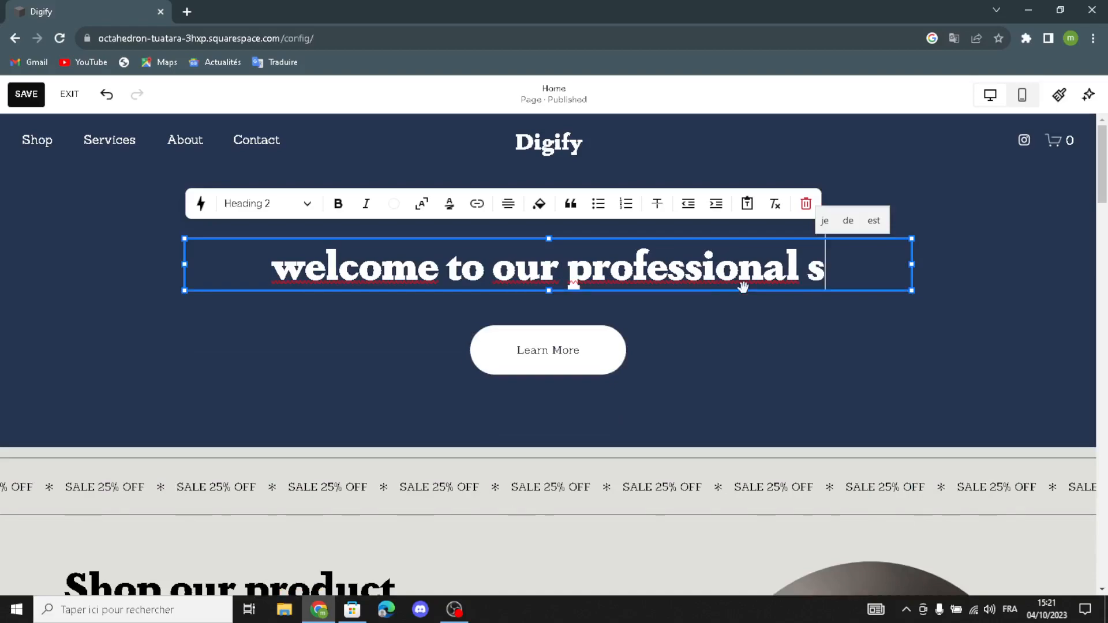
text(ite)
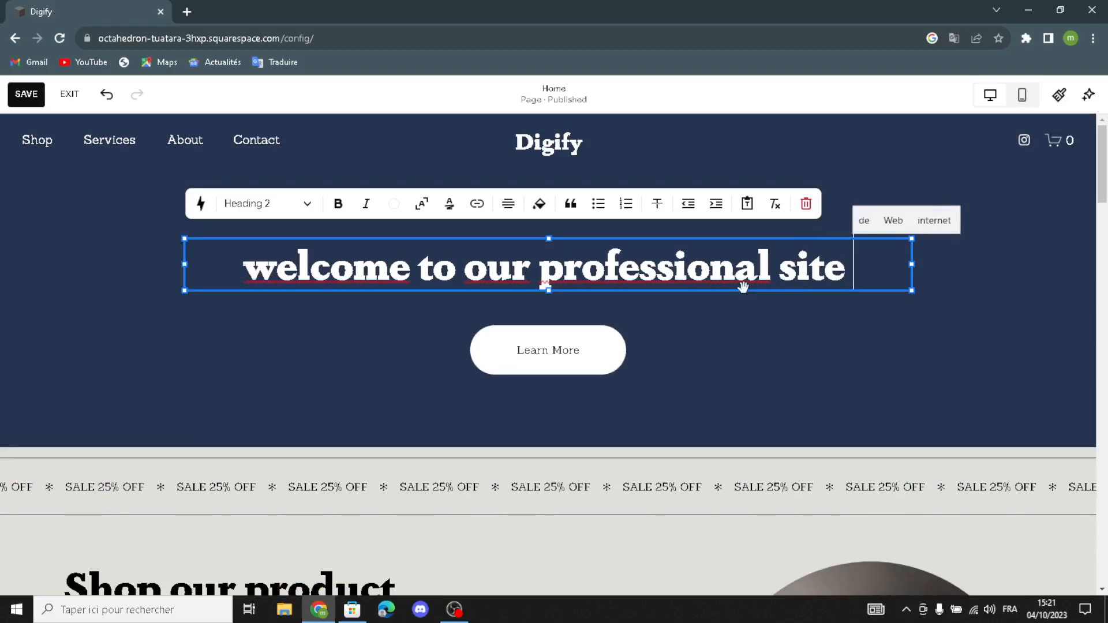
text( for)
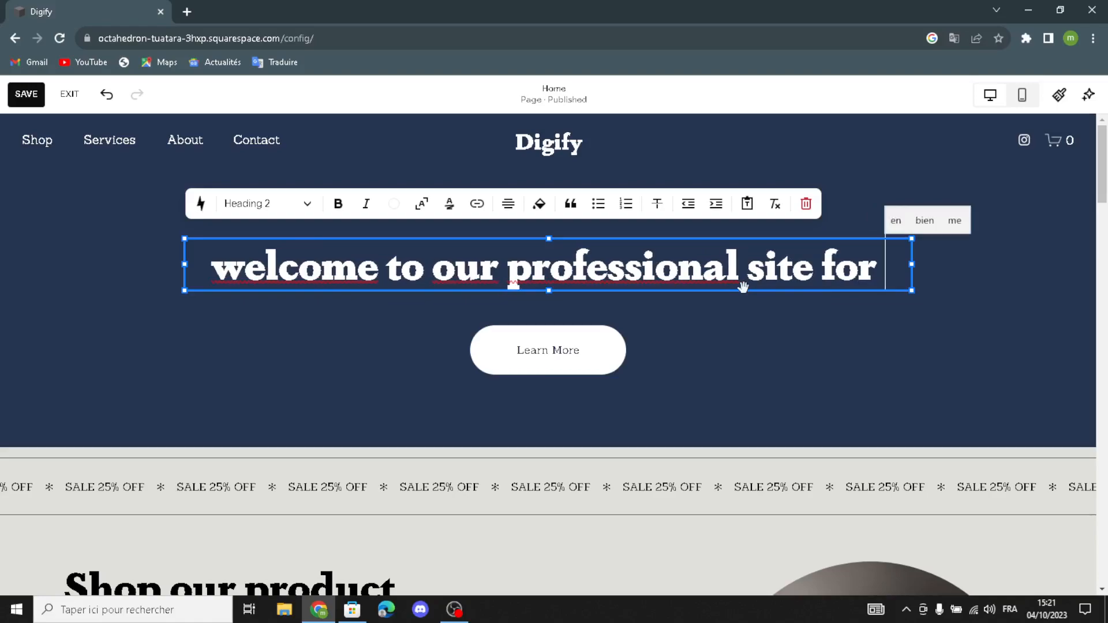
text(digit)
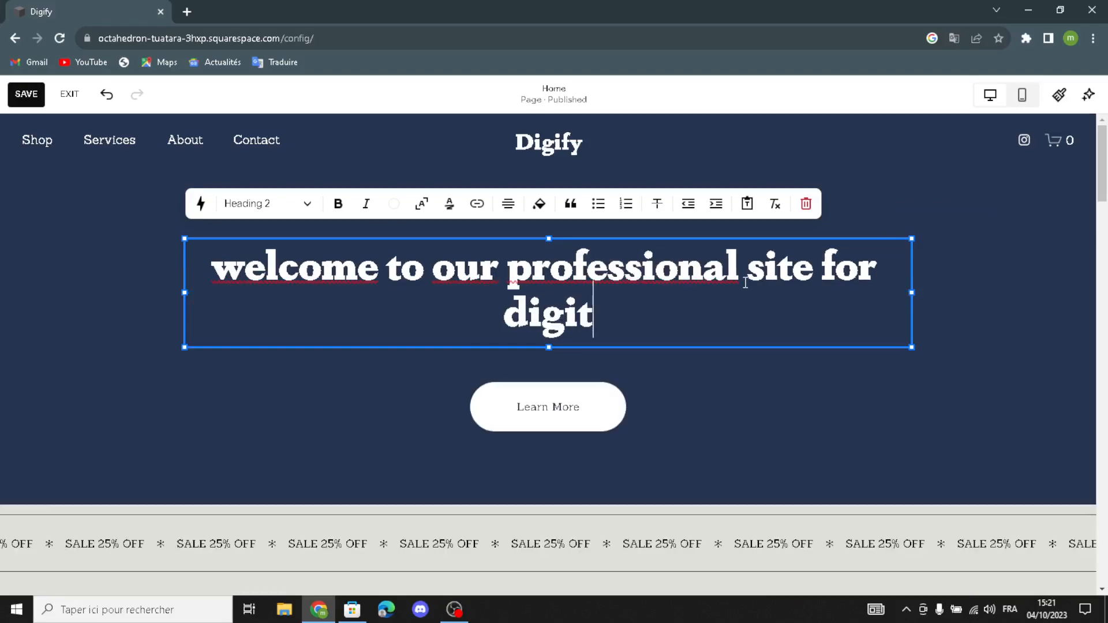
text(al pr)
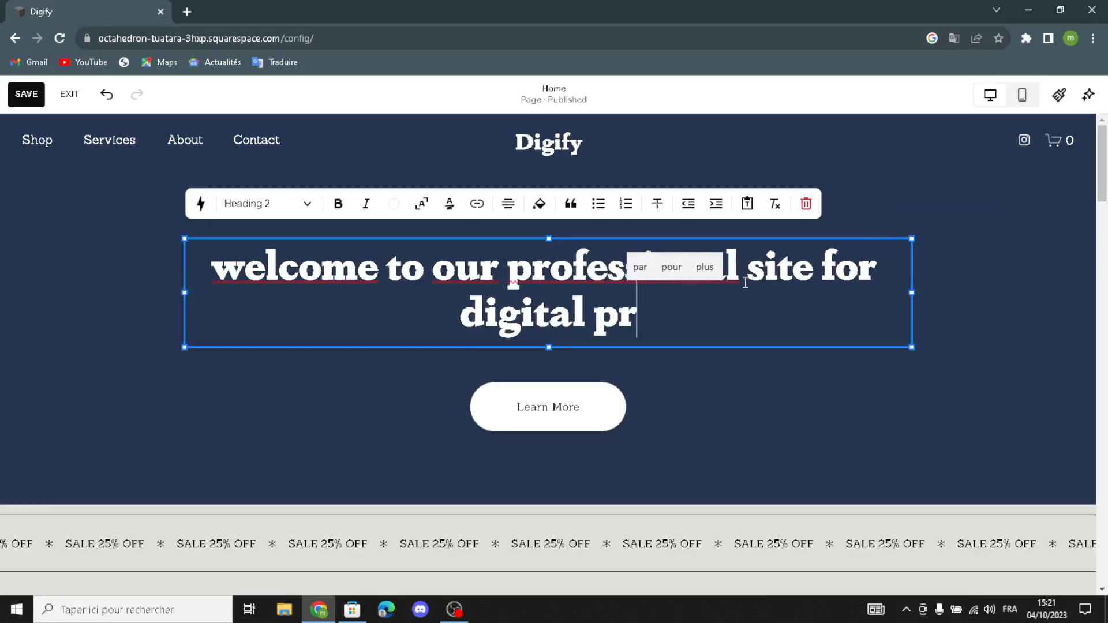
text(oducts)
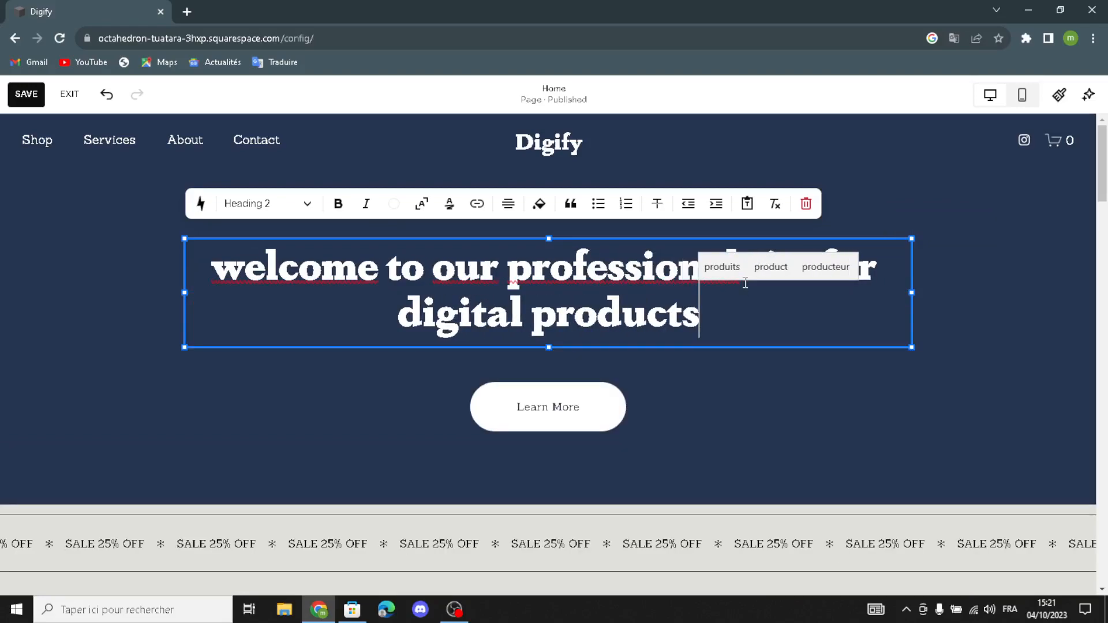
text( and sz)
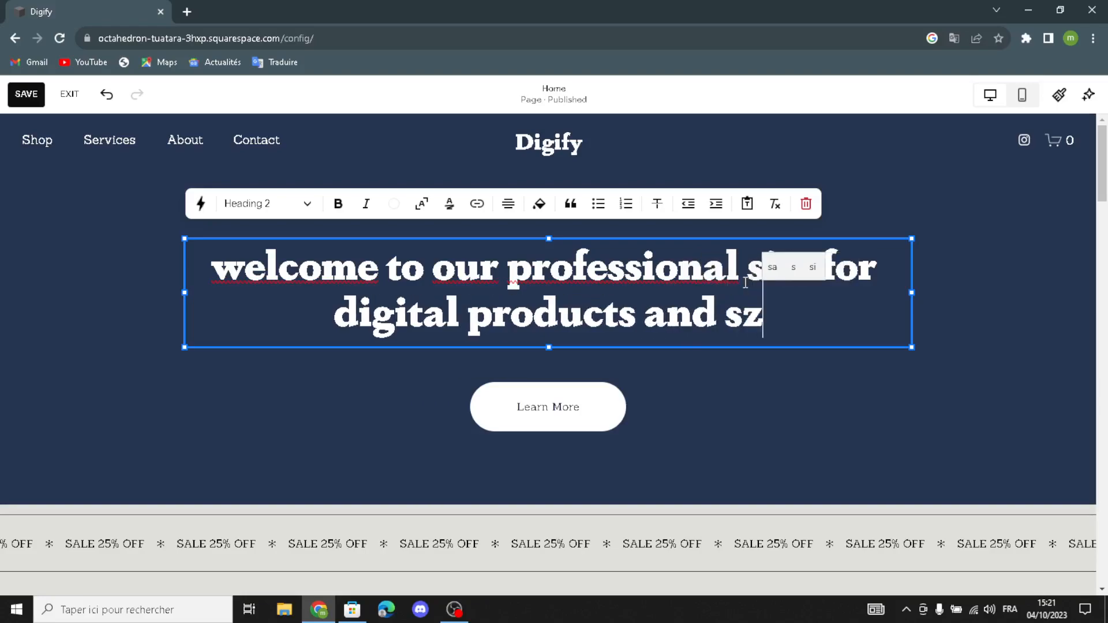
key(BackSpace)
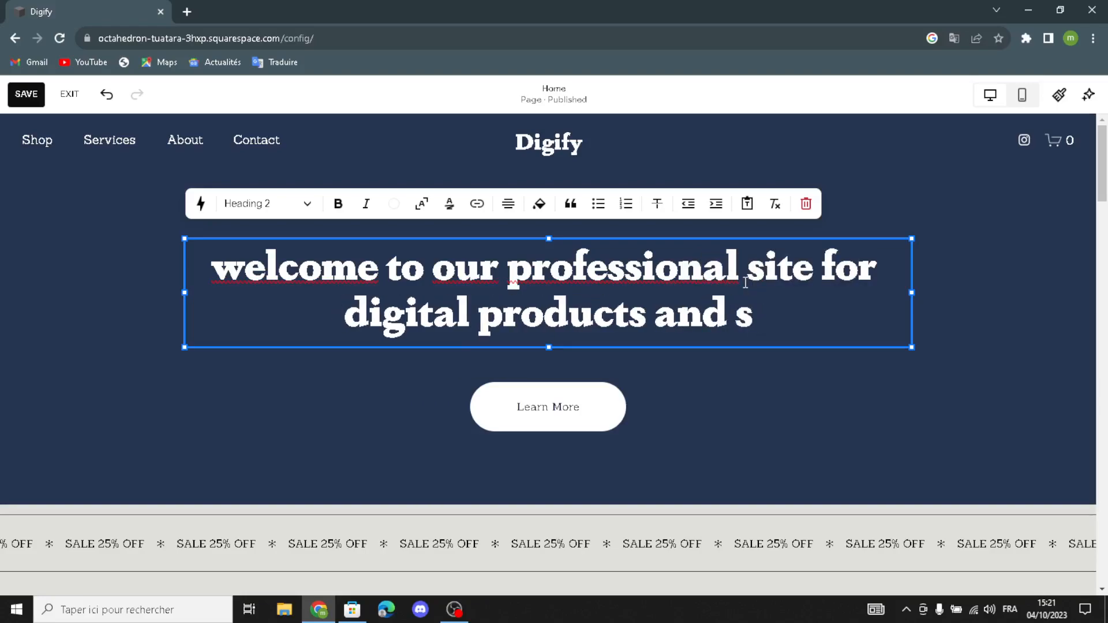
text(ervices)
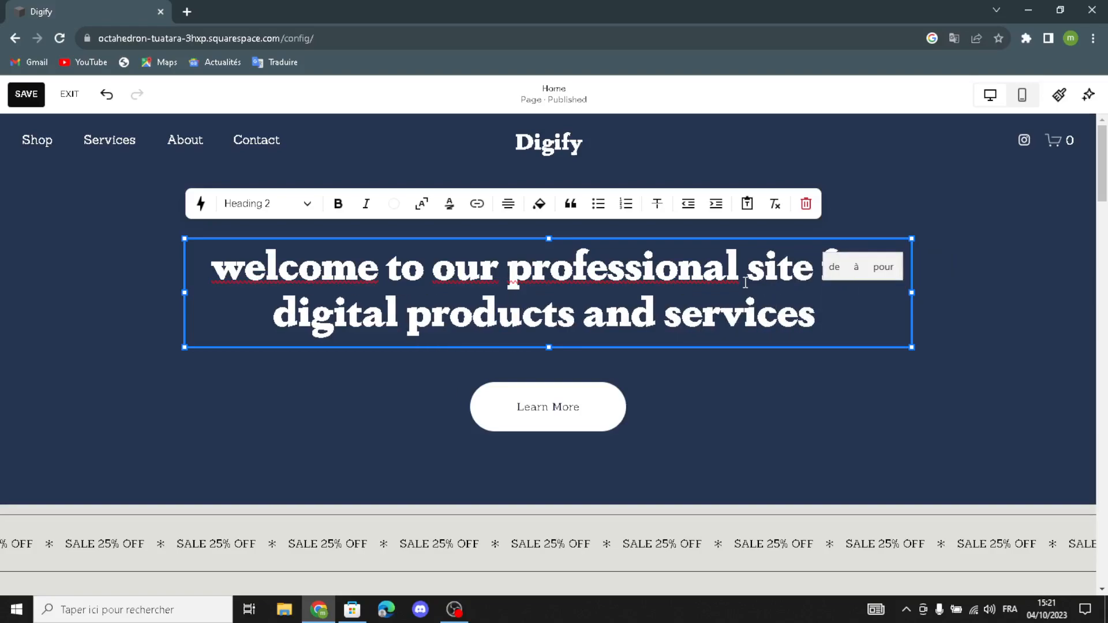
Step: Extend the welcome heading's text block downward and deselect it
drag(175, 367, 168, 388)
drag(164, 209, 164, 181)
click(700, 419)
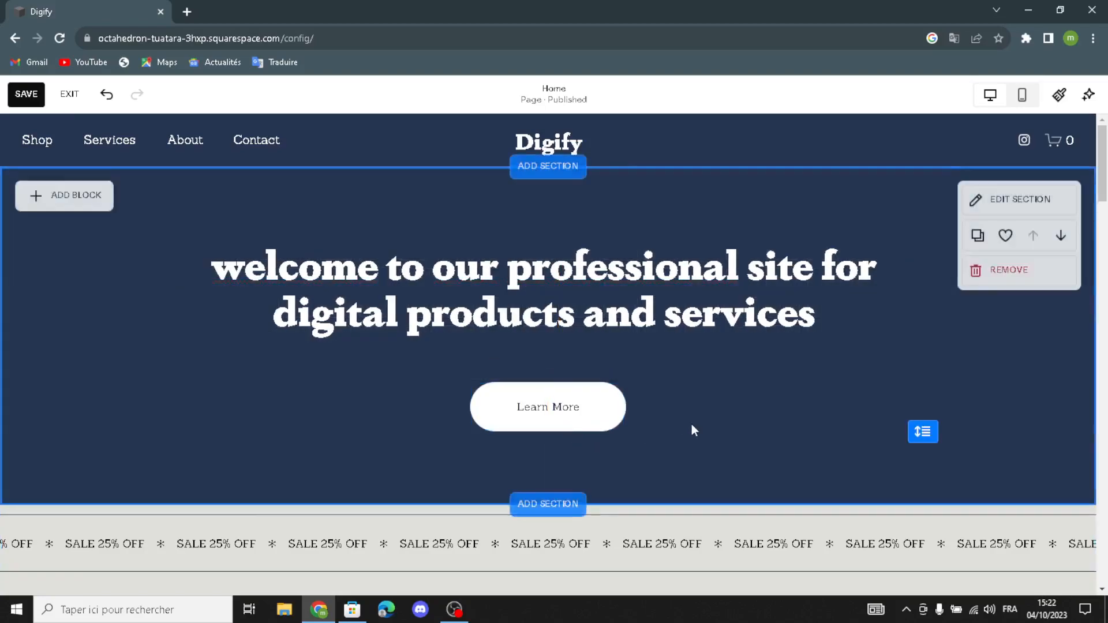
Step: Switch the welcome section's background to an image and remove the default photo Aro Ha_0393.jpg
click(1058, 209)
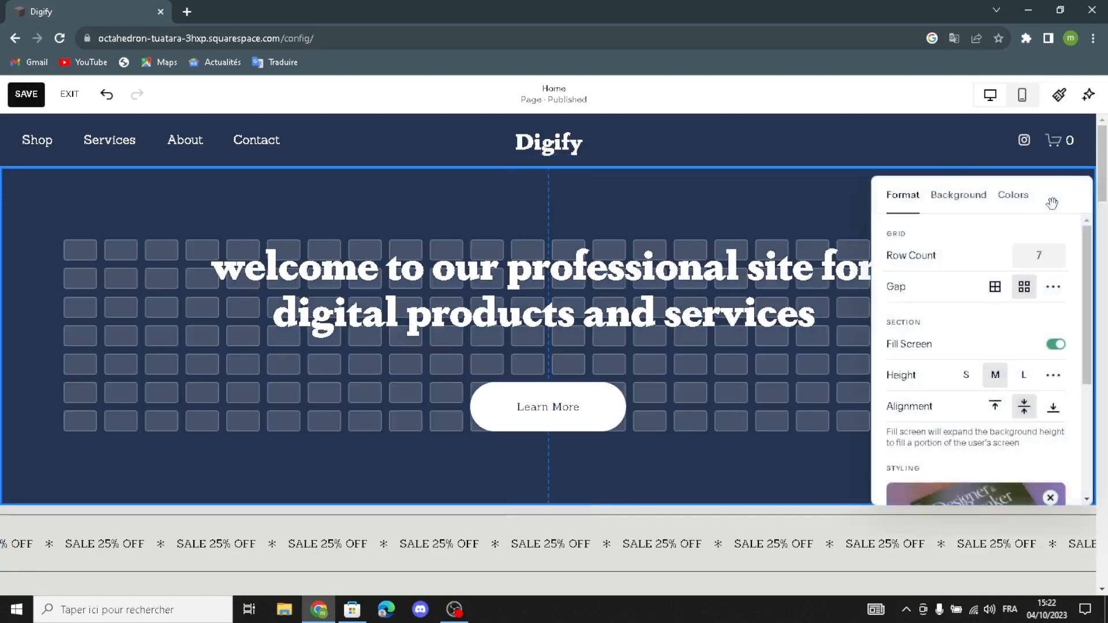
click(949, 208)
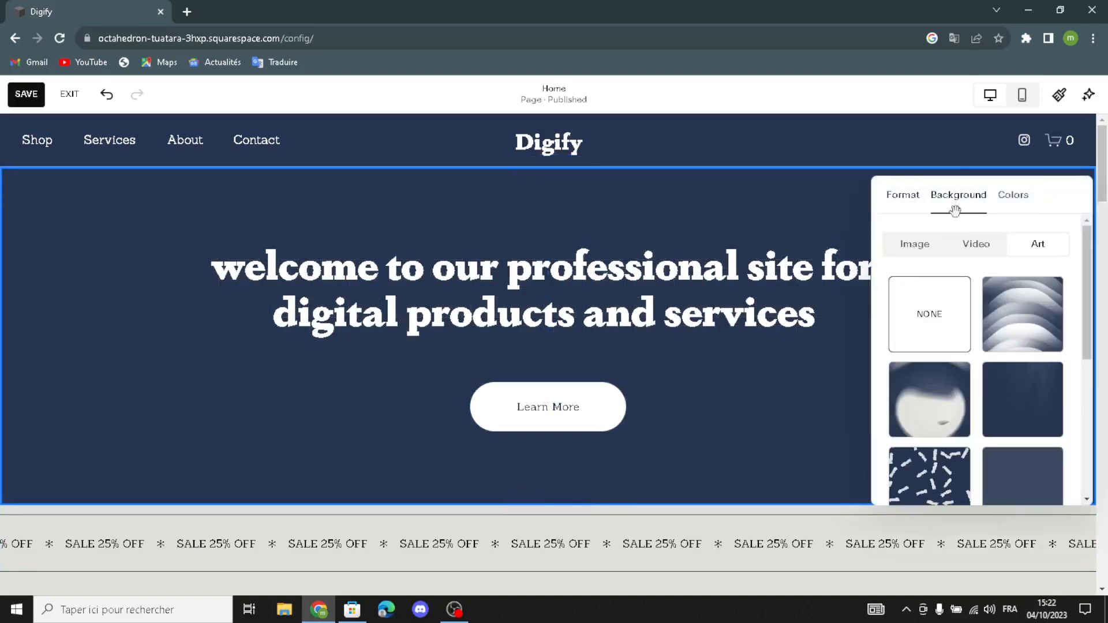
click(938, 253)
click(978, 289)
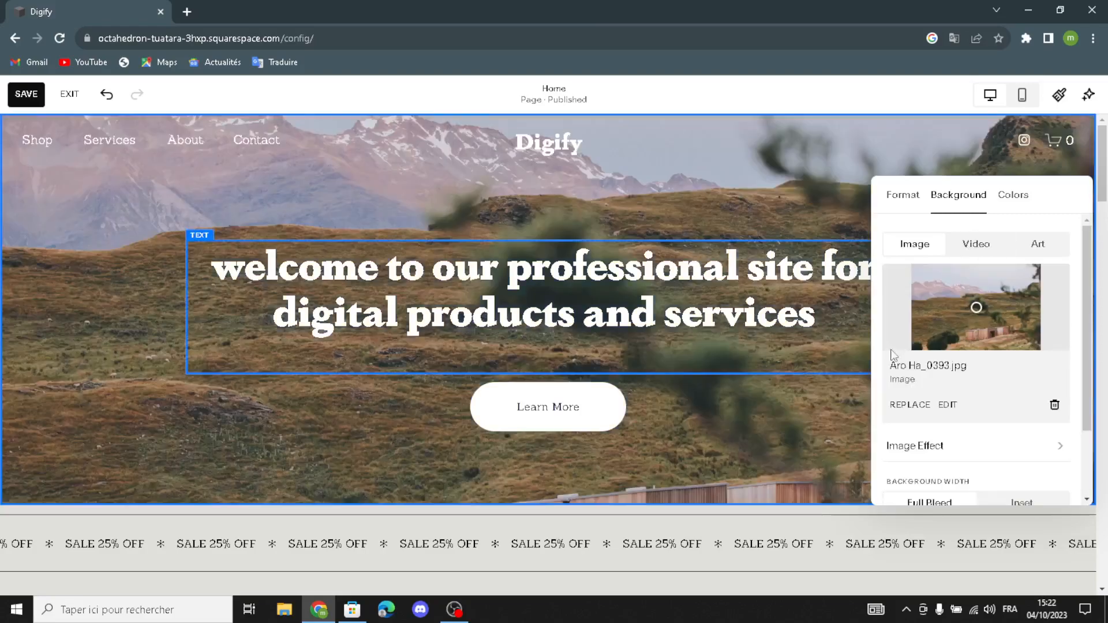
click(1052, 405)
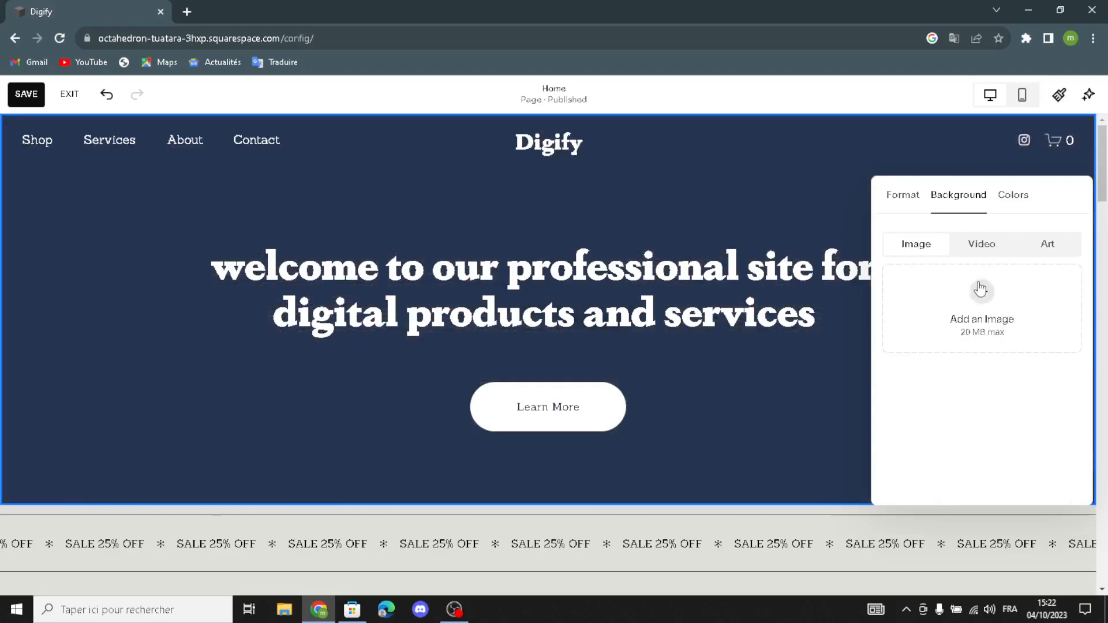
Step: Search the library's free images for "digital products and services" to use as the welcome section's background
click(983, 290)
click(938, 357)
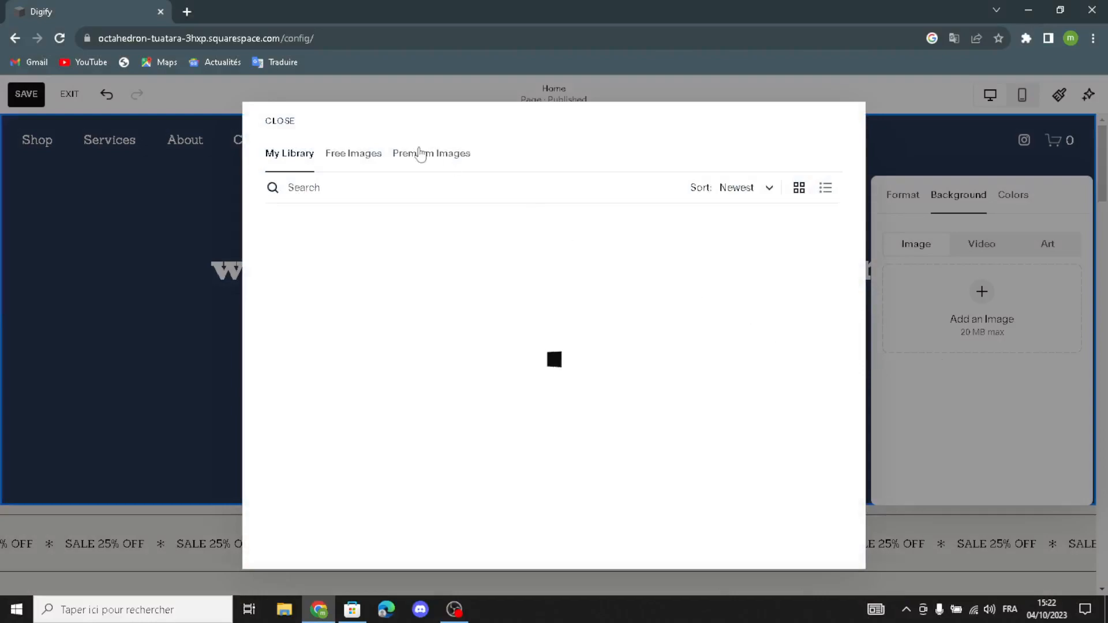
click(374, 160)
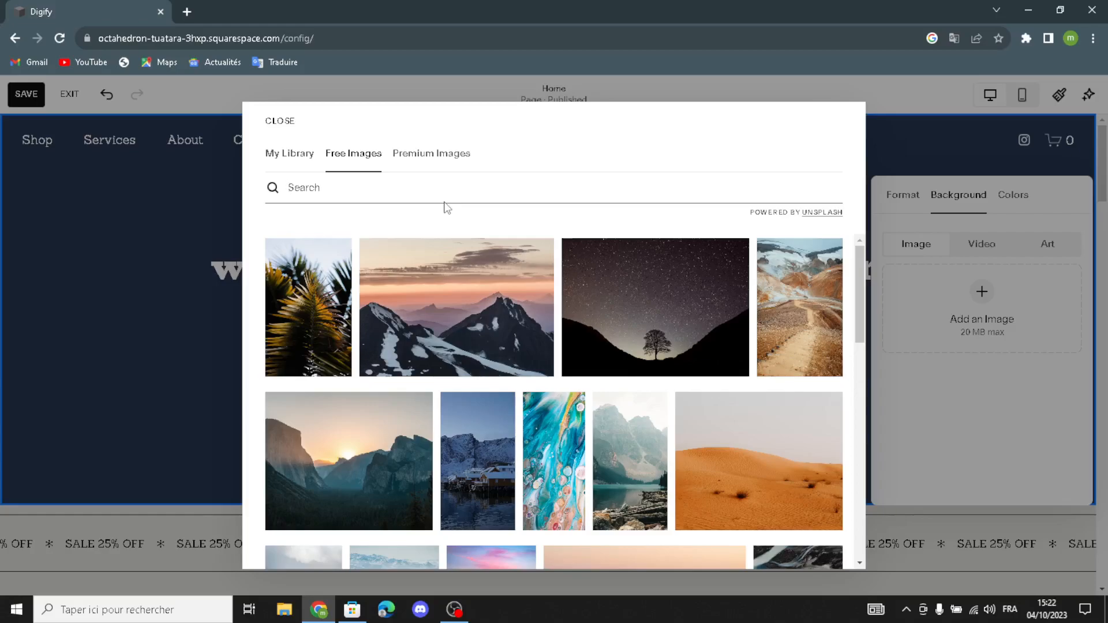
text(digit)
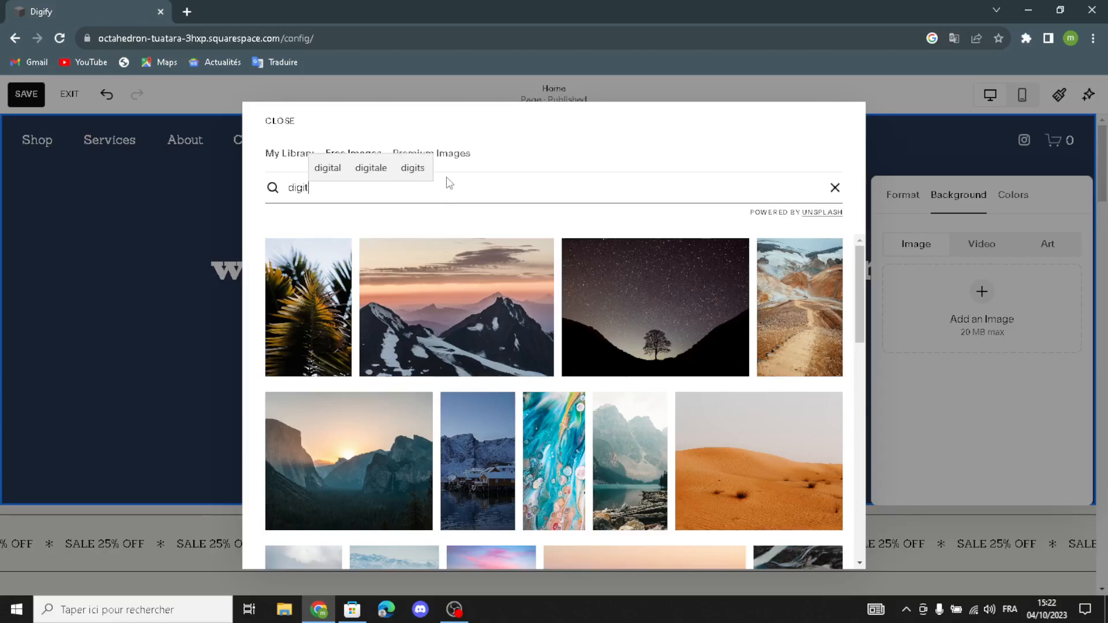
text(al pro)
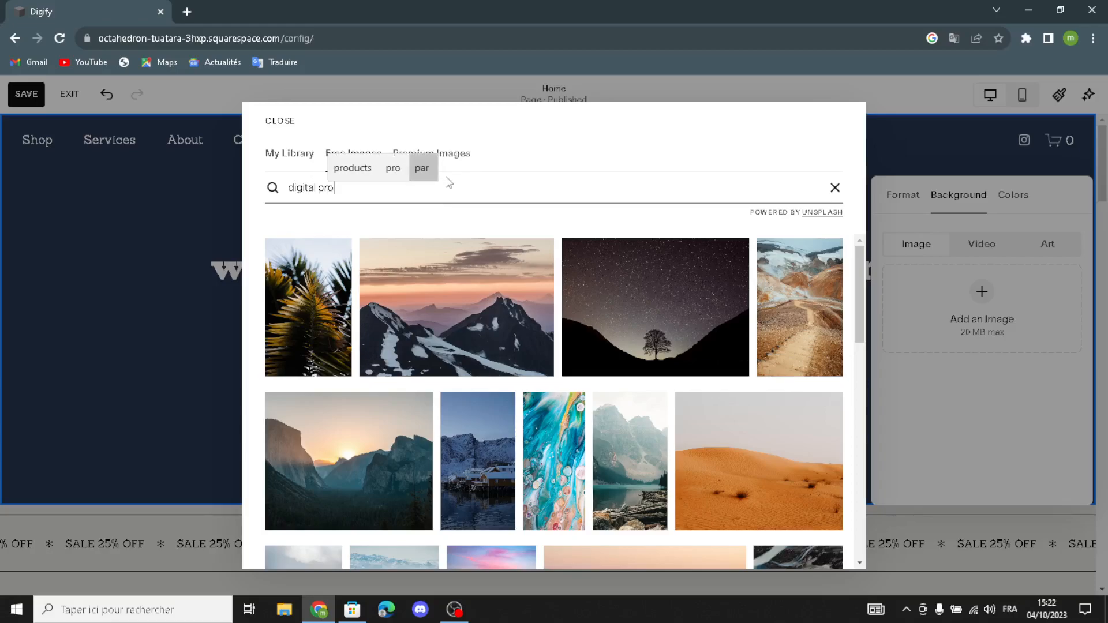
text(ducts )
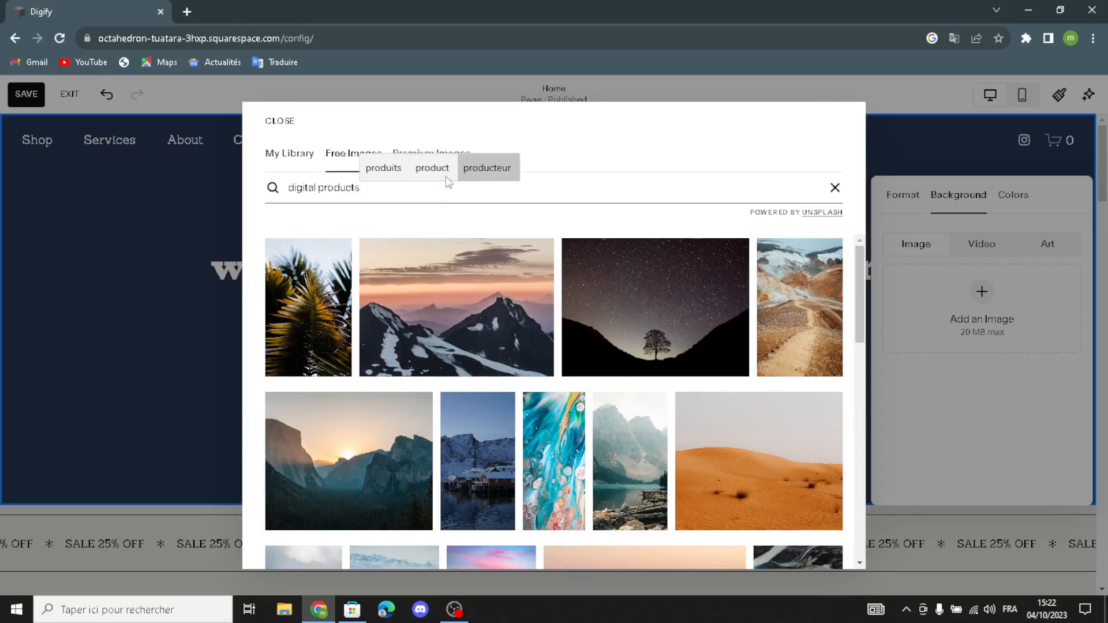
text(and se)
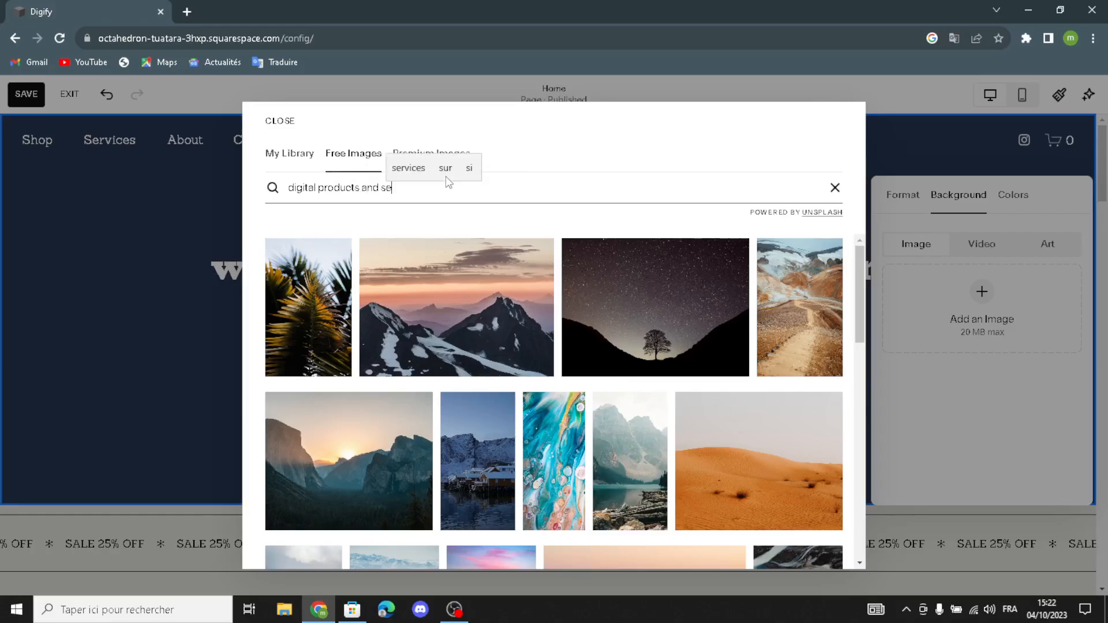
text(rvices s)
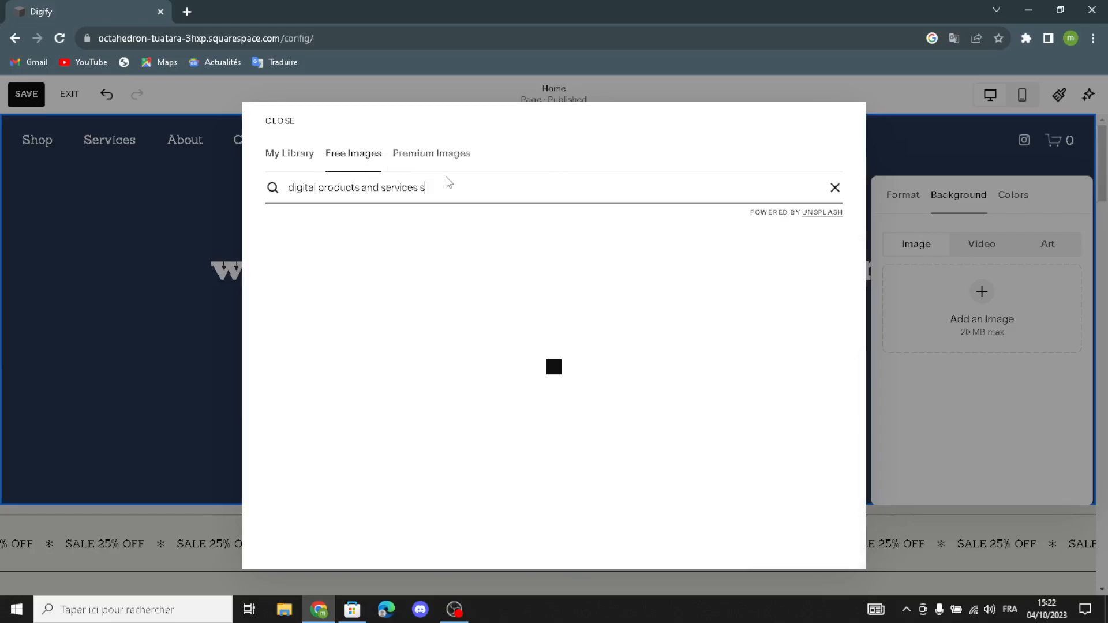
key(BackSpace)
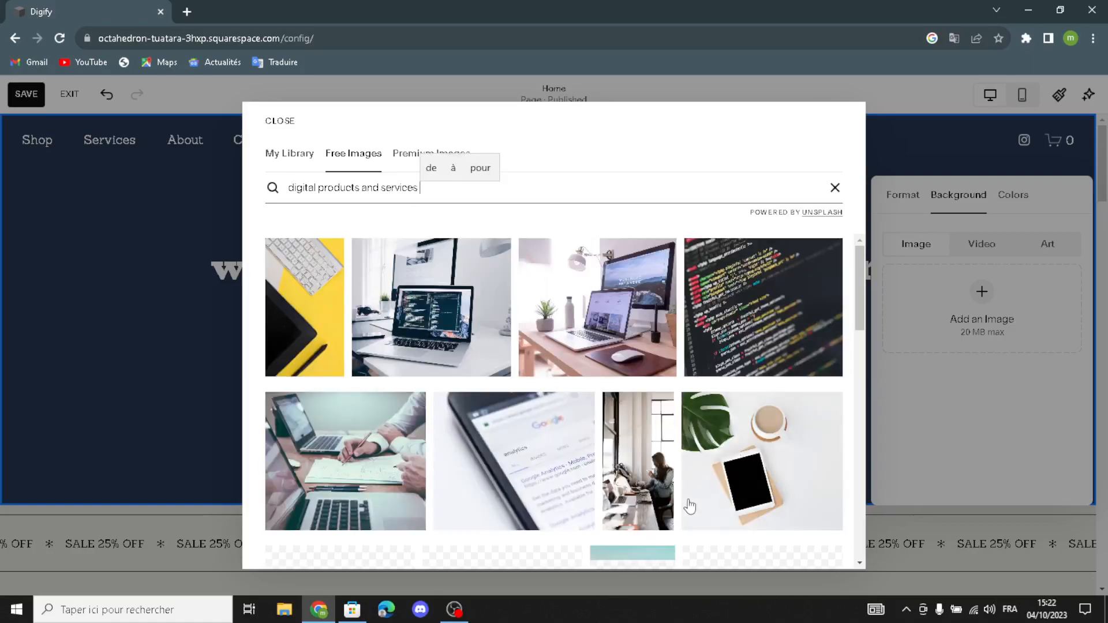
Step: Browse the free image search results for a picture that fits the welcome section's background
scroll(692, 502, down, 5)
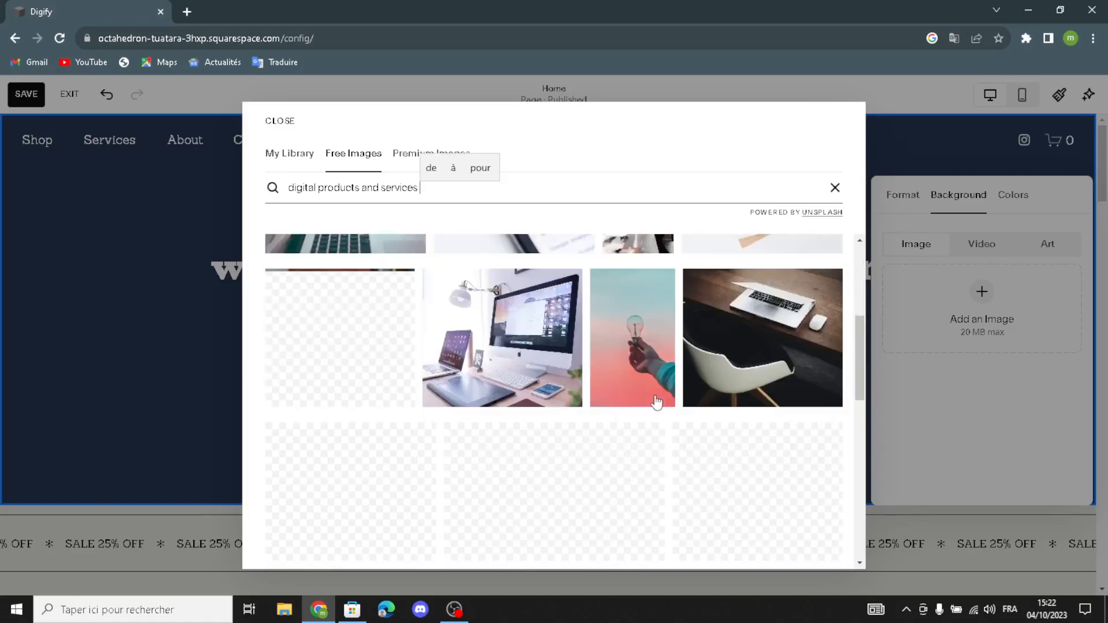
scroll(528, 406, down, 1)
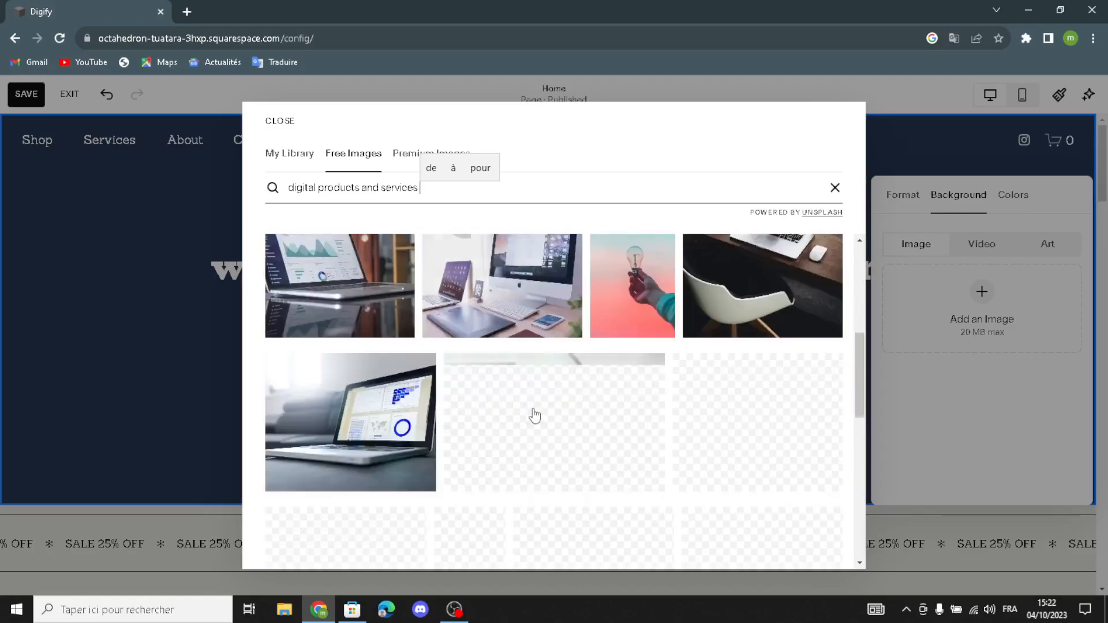
scroll(559, 433, down, 1)
scroll(575, 446, down, 1)
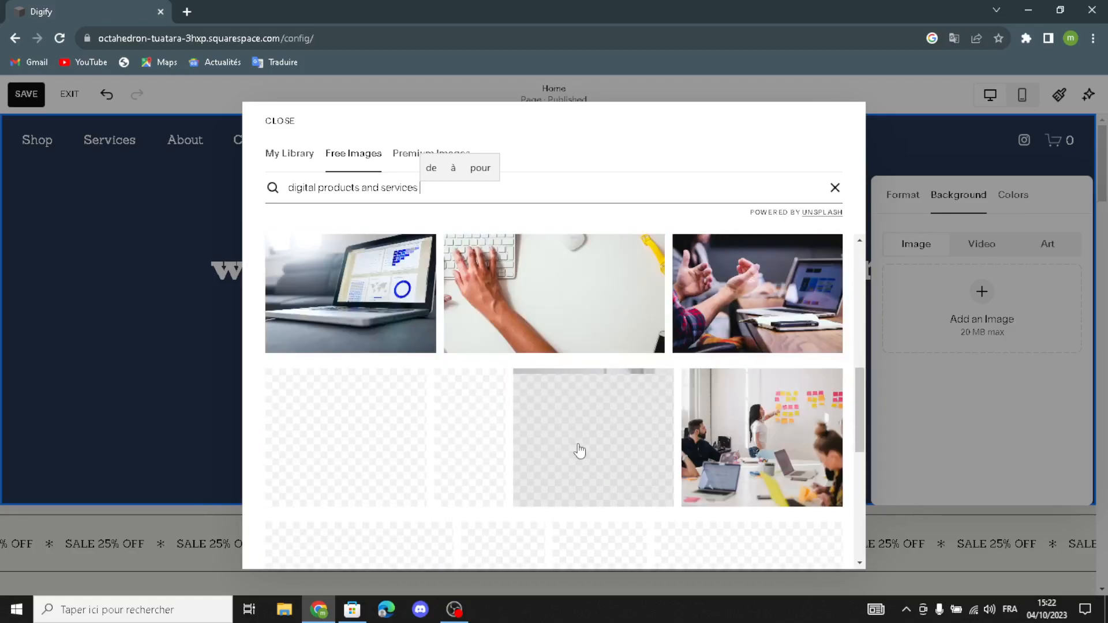
scroll(616, 448, down, 1)
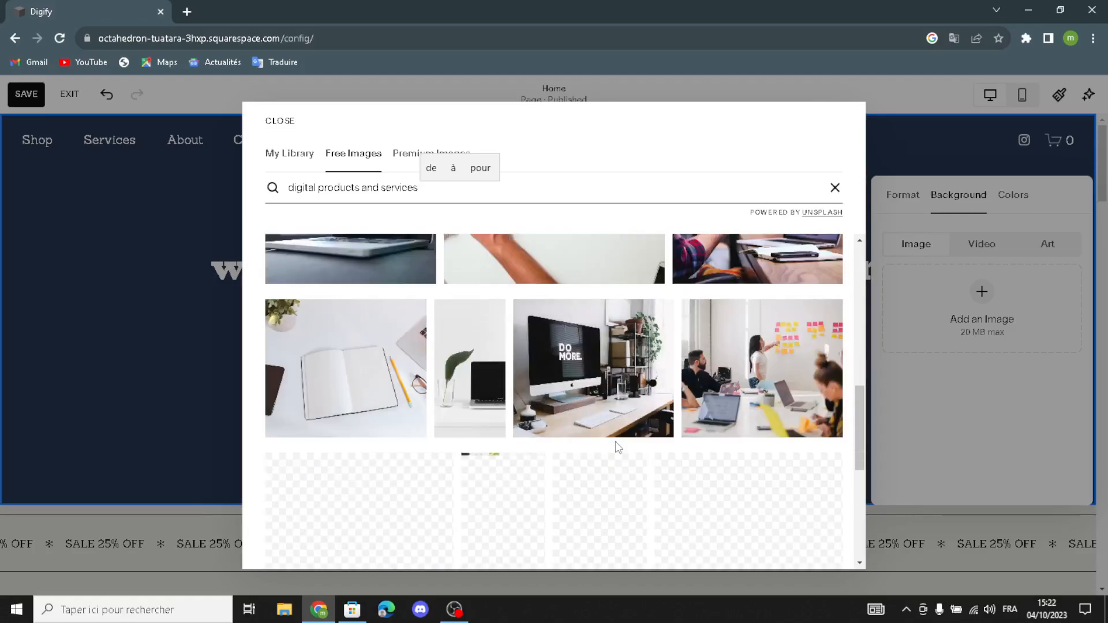
scroll(616, 447, down, 1)
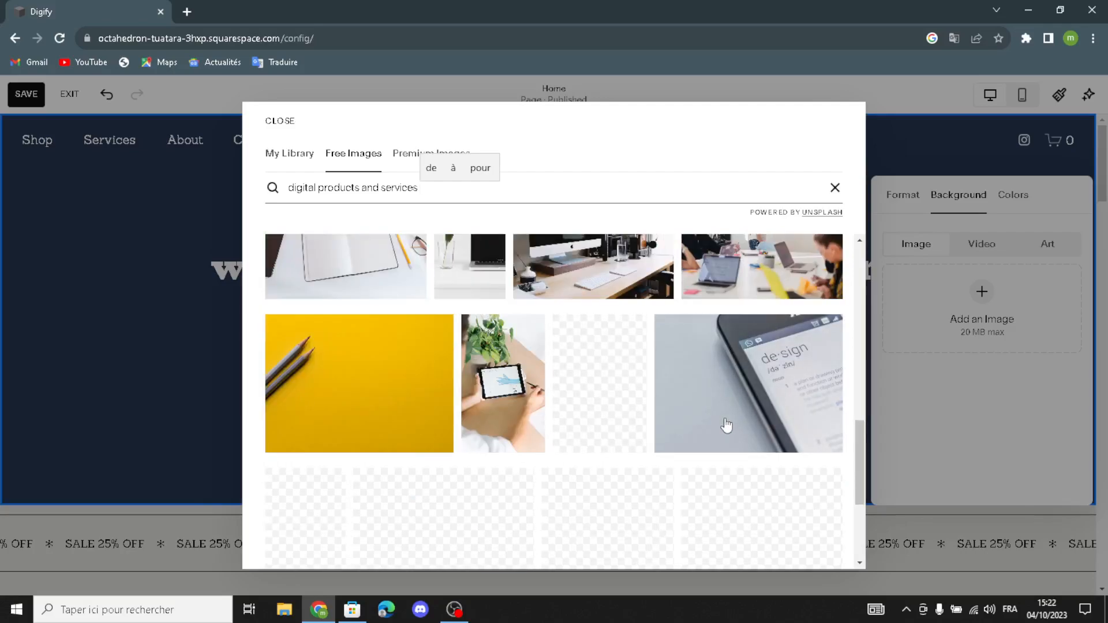
scroll(728, 427, down, 1)
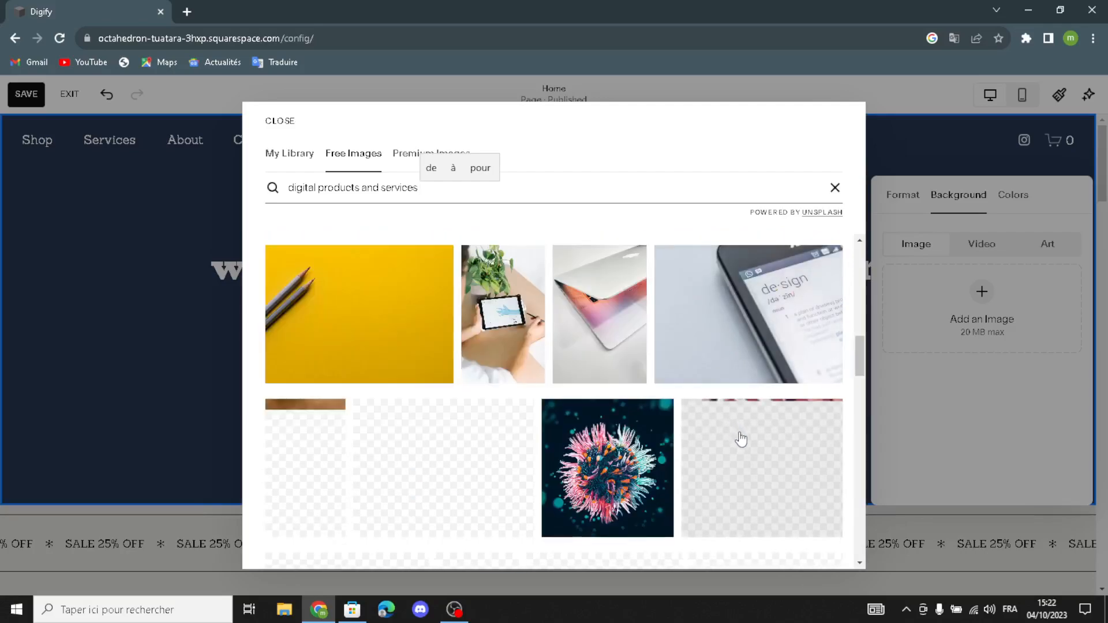
scroll(741, 440, down, 1)
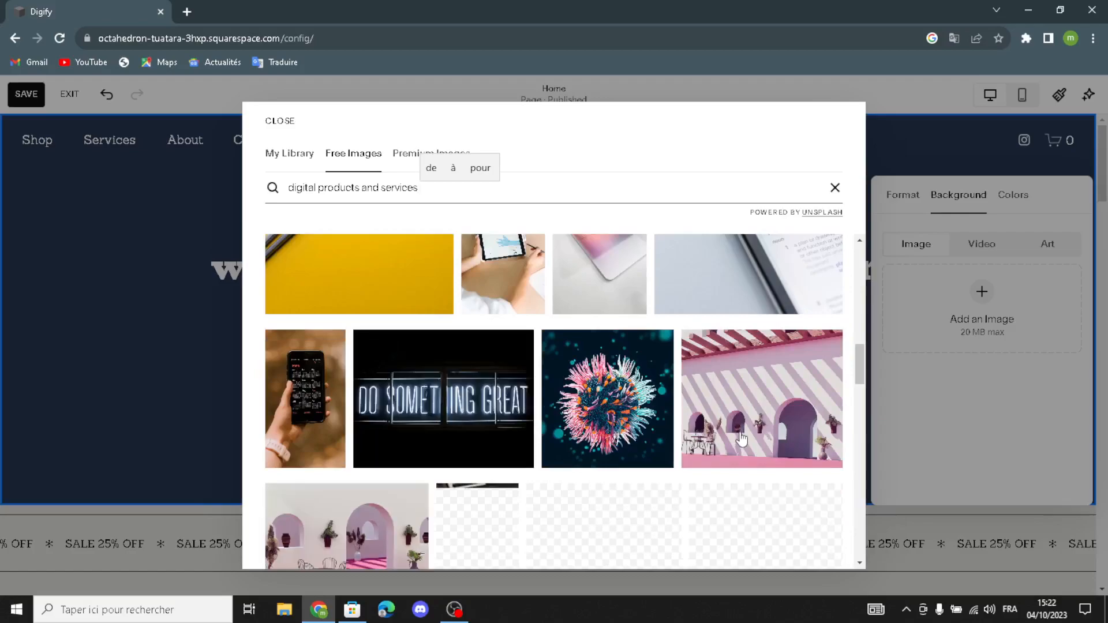
scroll(741, 440, down, 3)
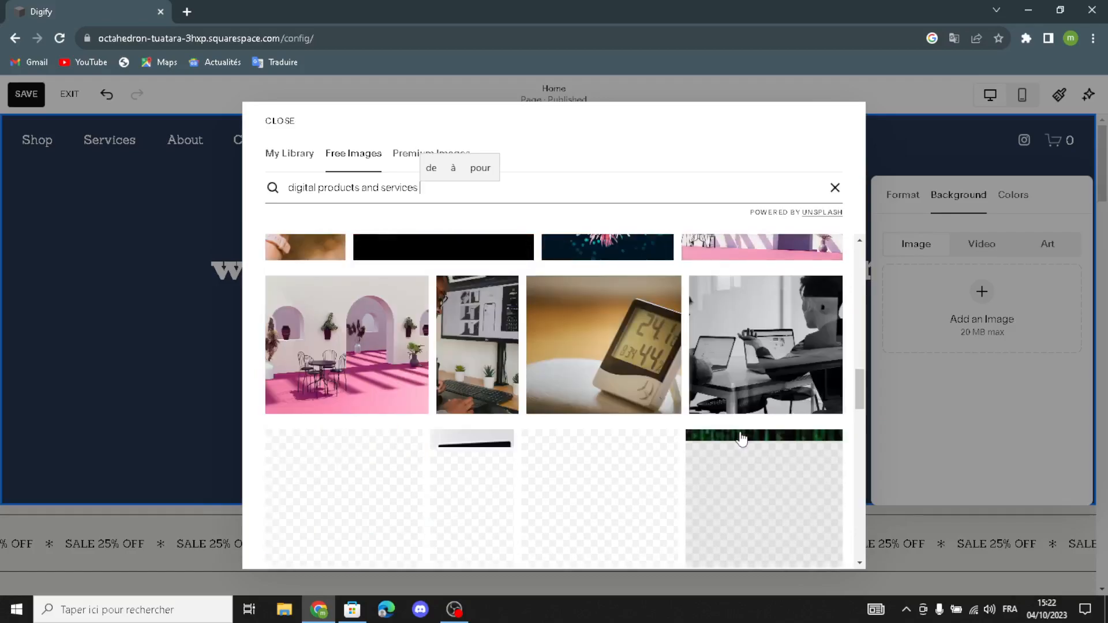
scroll(741, 440, down, 2)
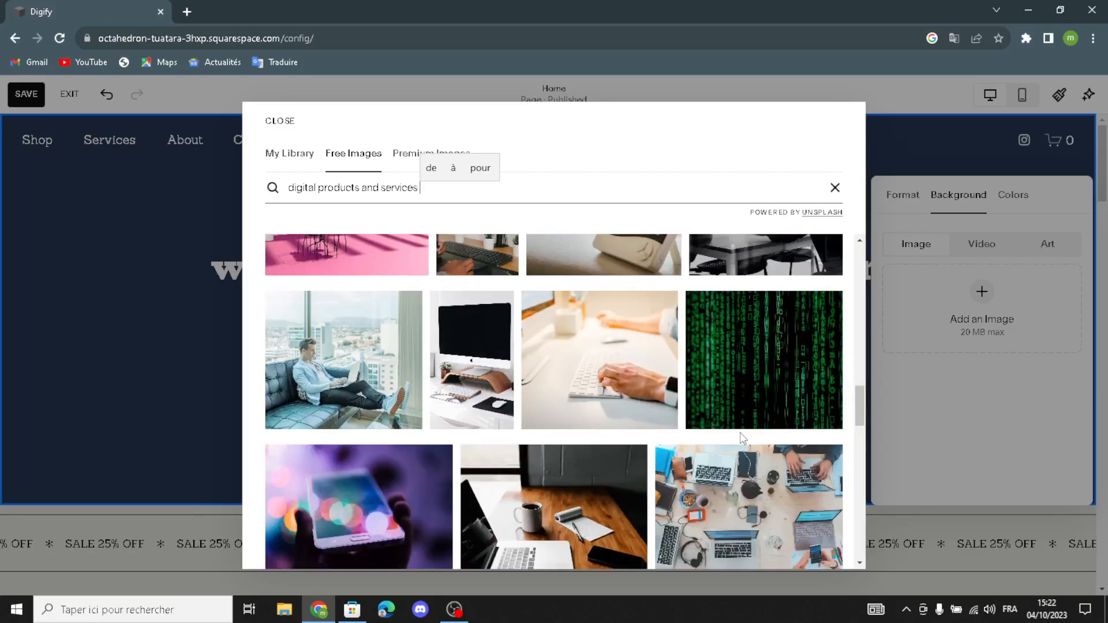
scroll(744, 445, down, 2)
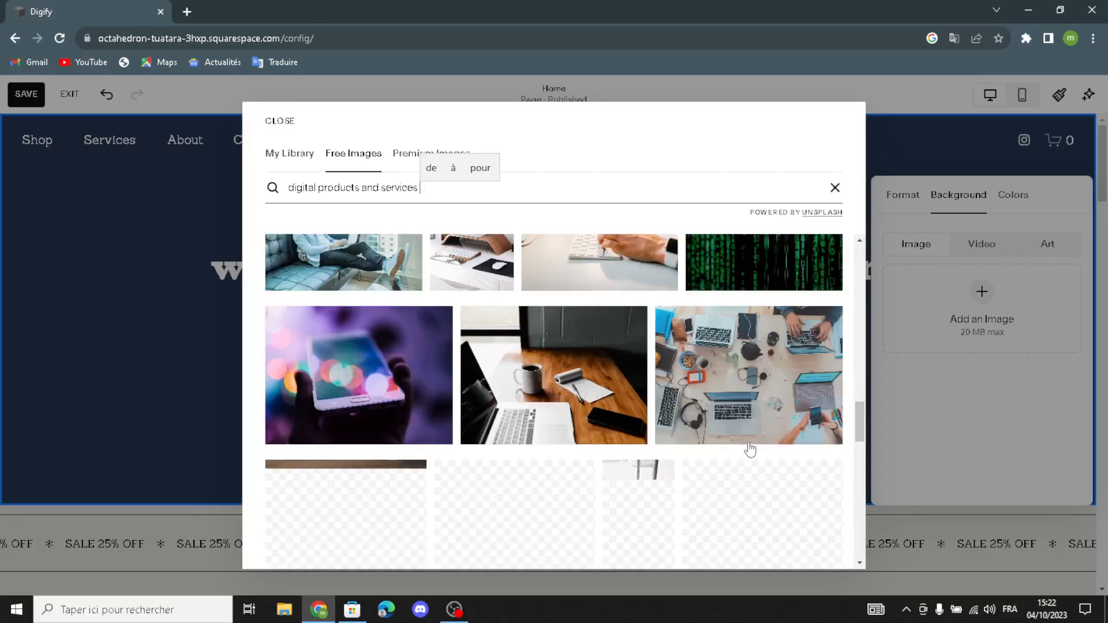
scroll(749, 449, down, 3)
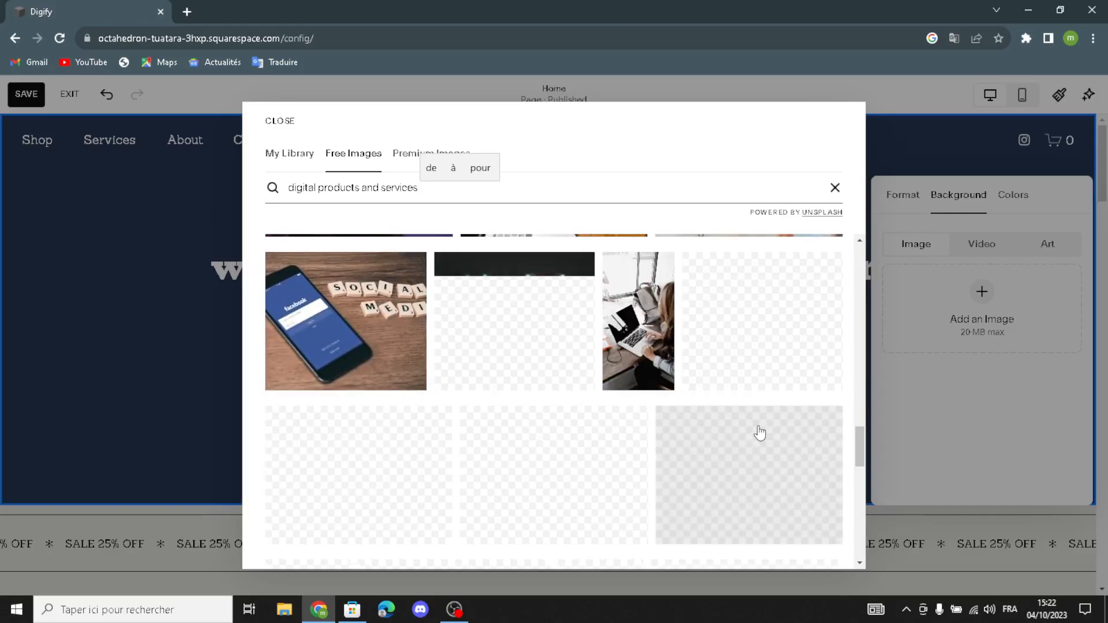
Step: Add the yellow image with two grey pencils as the welcome section's background and check it on the page
scroll(759, 432, up, 9)
scroll(756, 426, up, 2)
scroll(756, 426, down, 3)
click(439, 515)
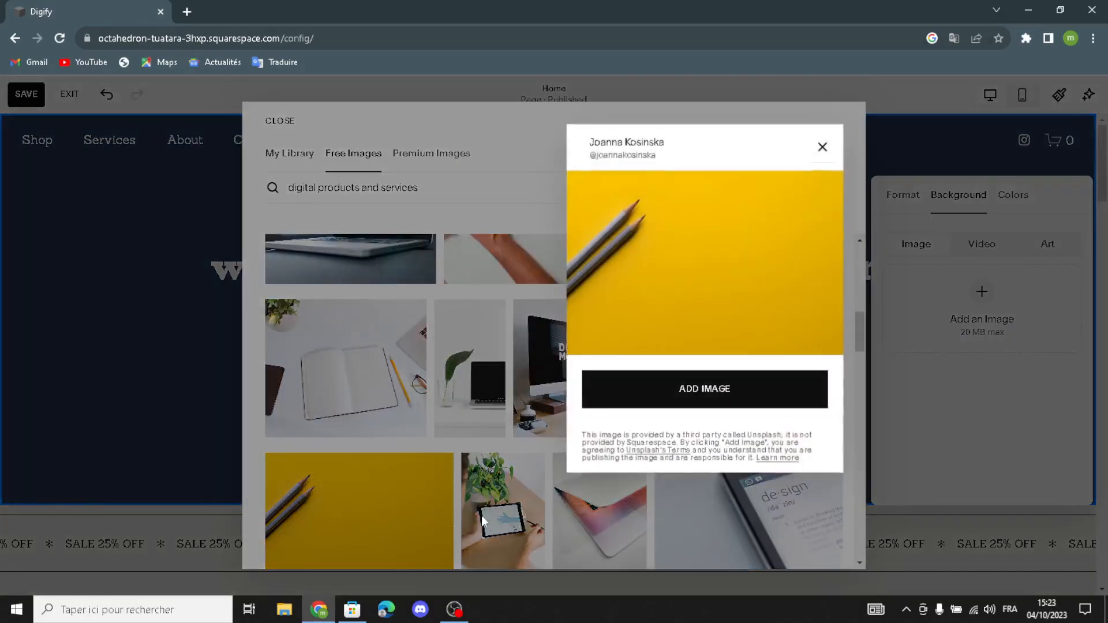
click(732, 391)
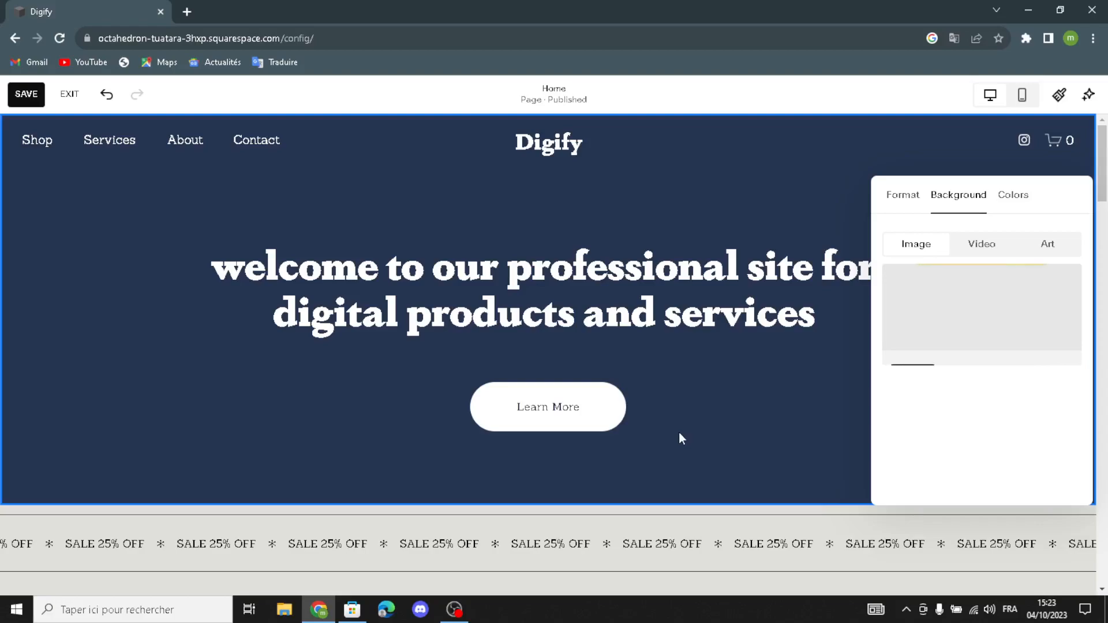
scroll(677, 434, down, 2)
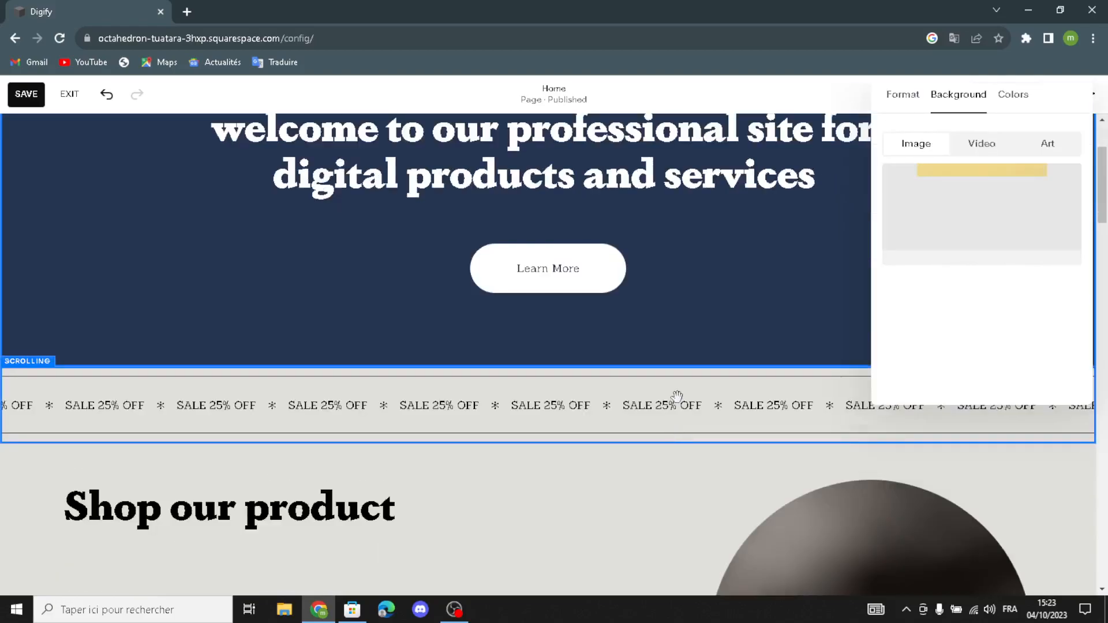
scroll(678, 397, up, 2)
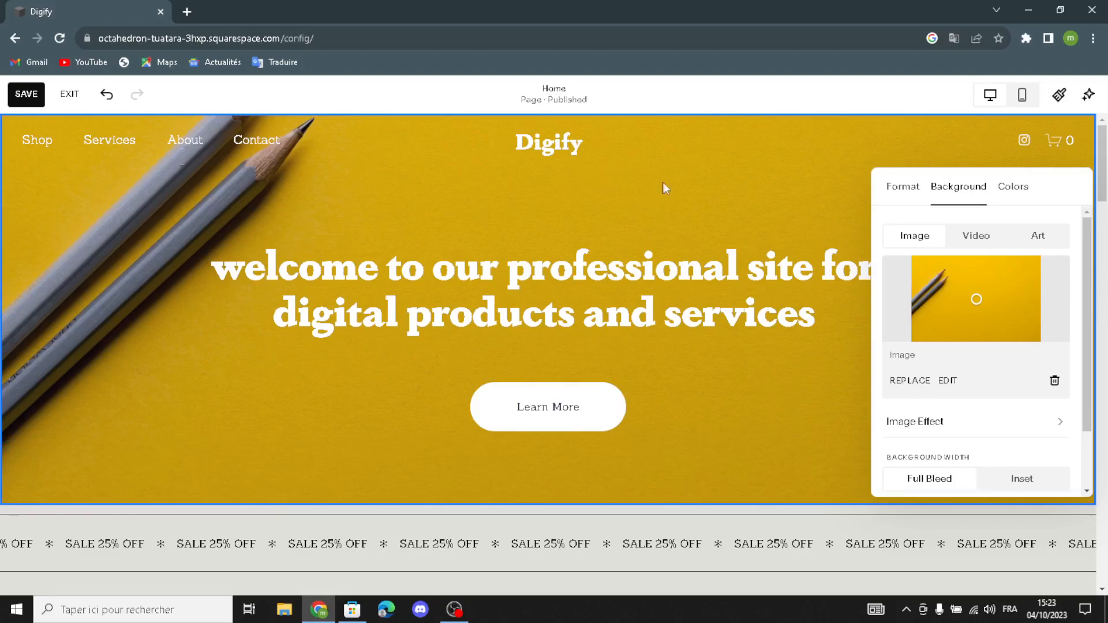
scroll(701, 219, down, 5)
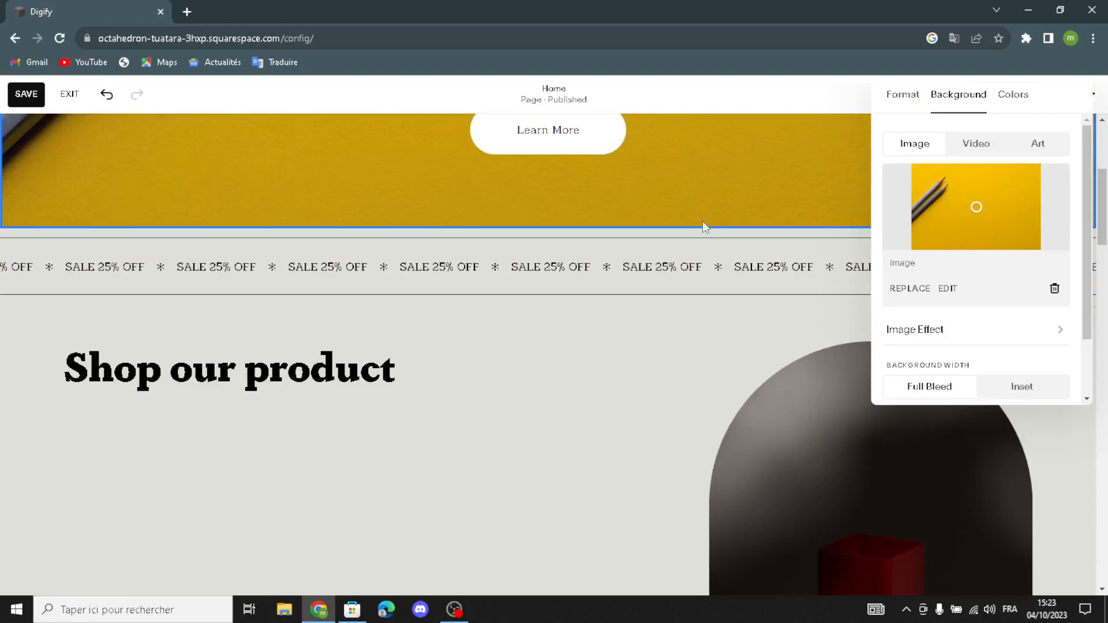
scroll(701, 221, up, 5)
Step: Open the site header's global settings and review the site title, logo and mobile logo options
click(559, 89)
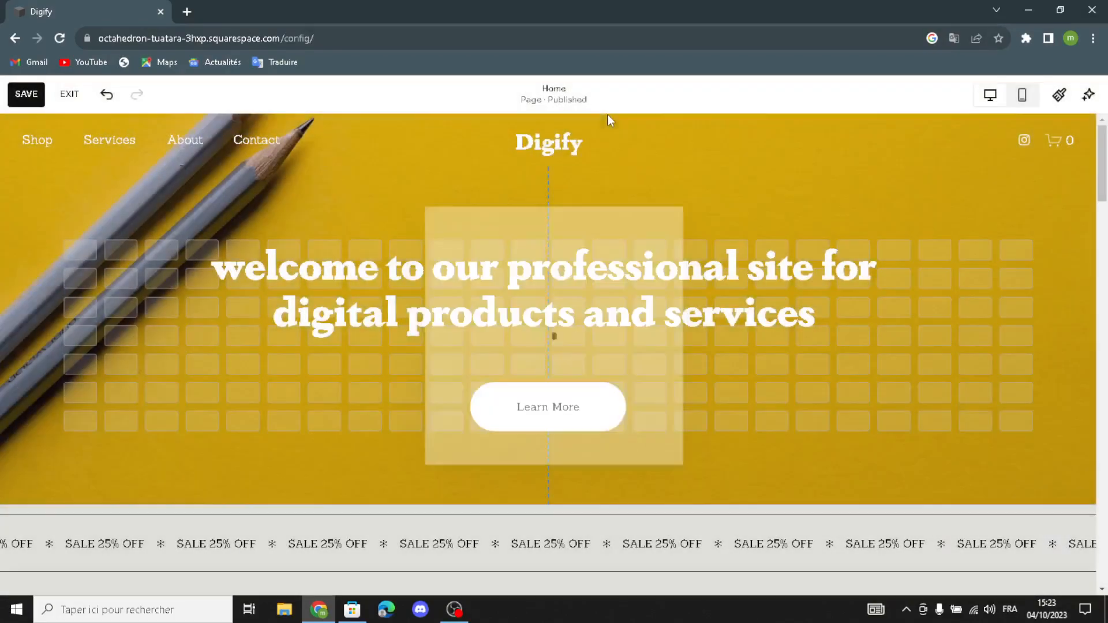
mouse_move(564, 128)
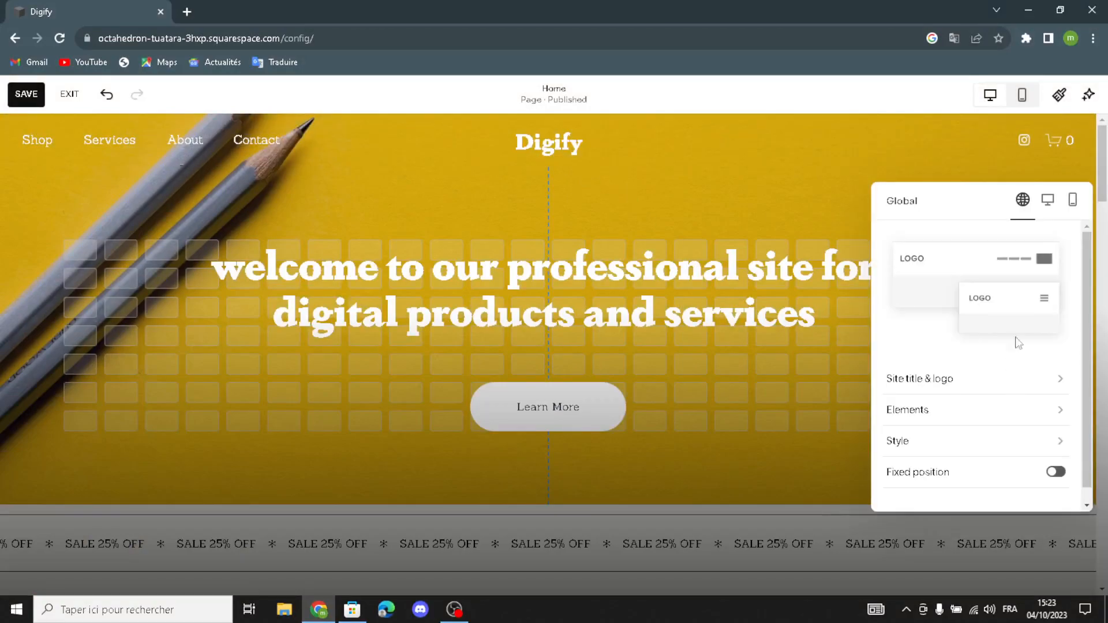
click(963, 380)
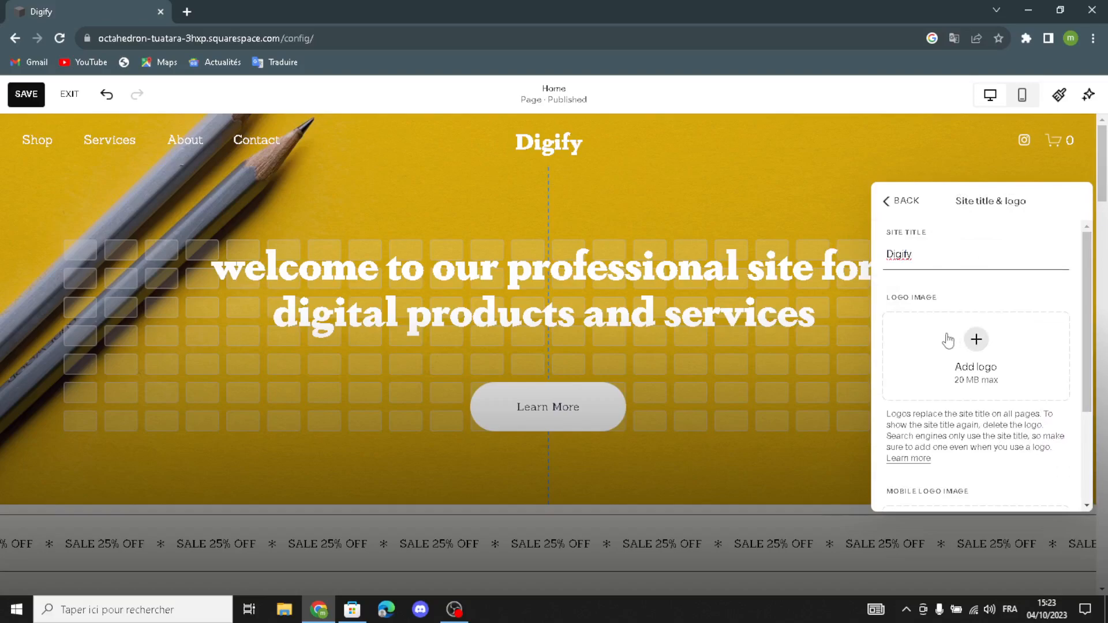
click(976, 339)
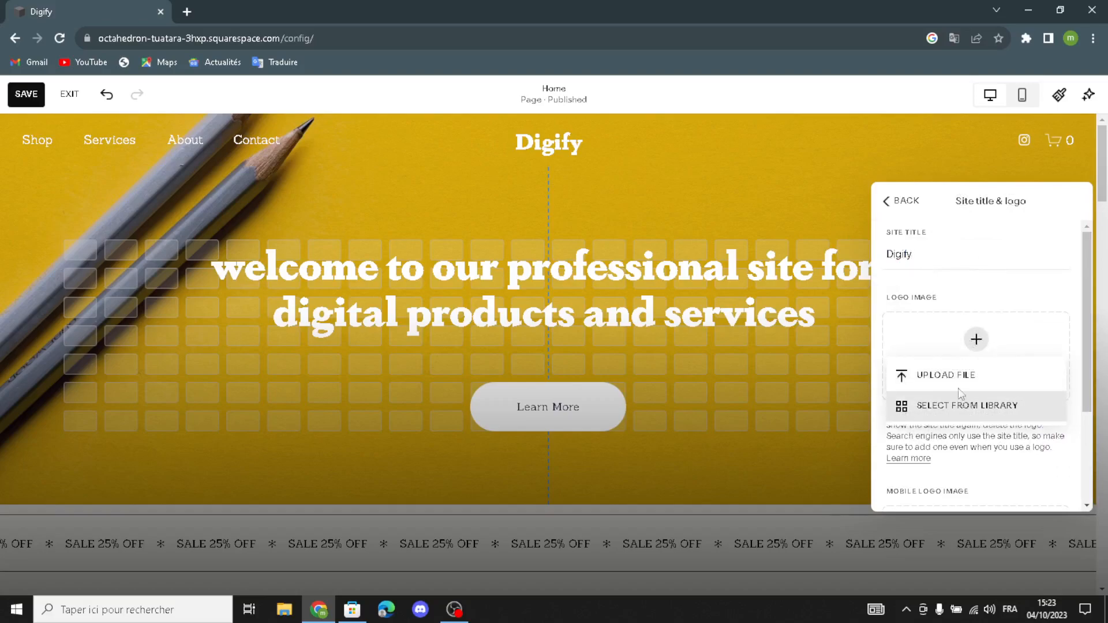
click(951, 294)
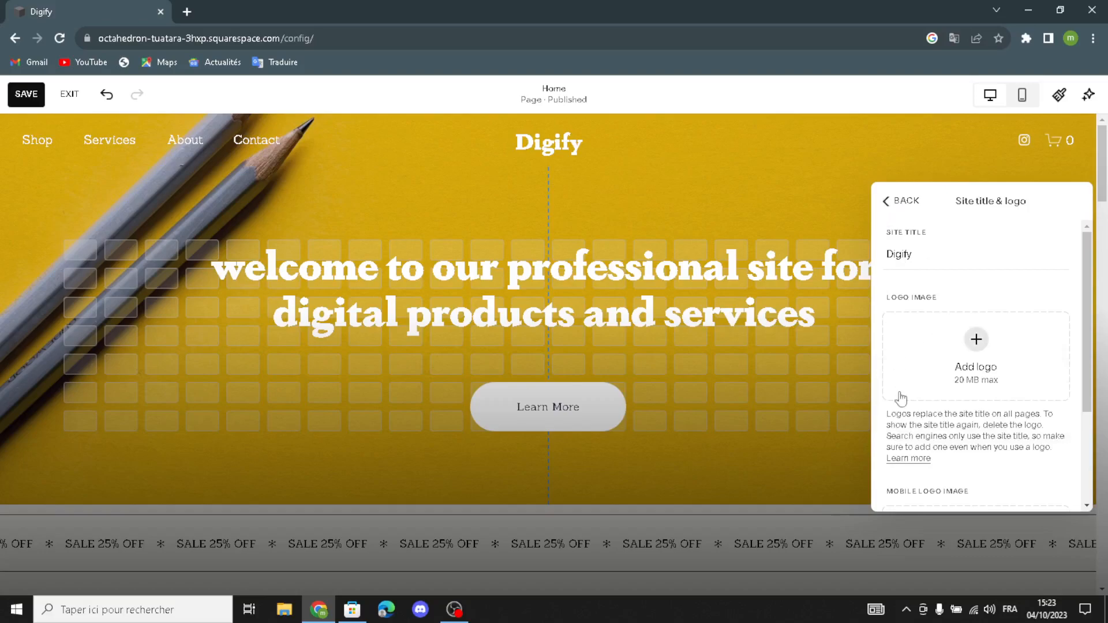
scroll(962, 401, down, 2)
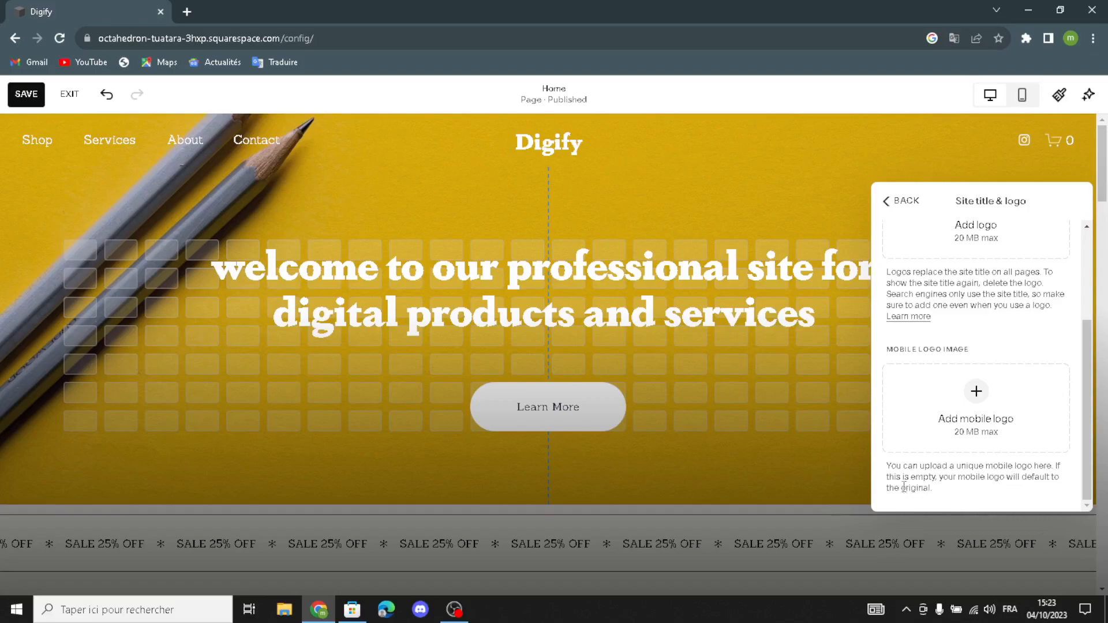
click(892, 200)
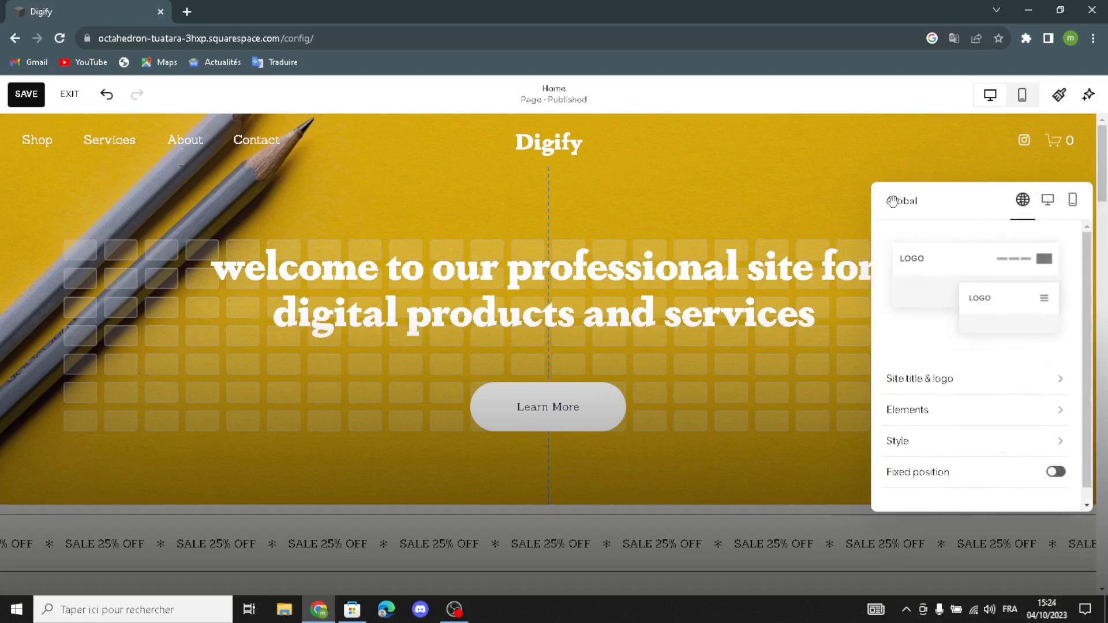
Step: Enable the Get Started button among the header elements and leave header editing
click(920, 411)
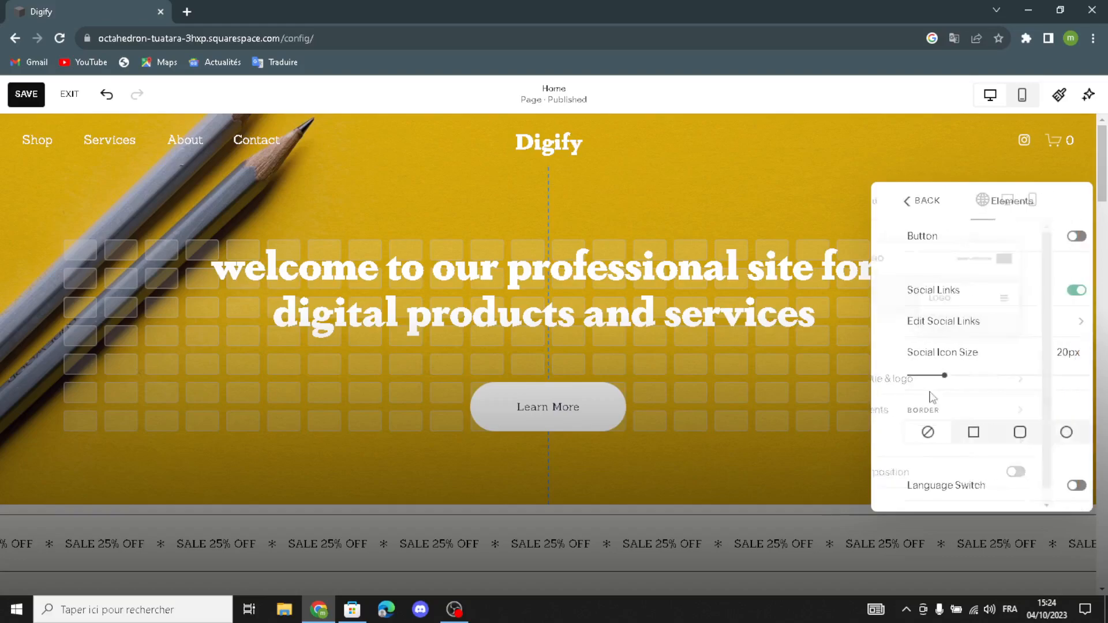
click(1056, 236)
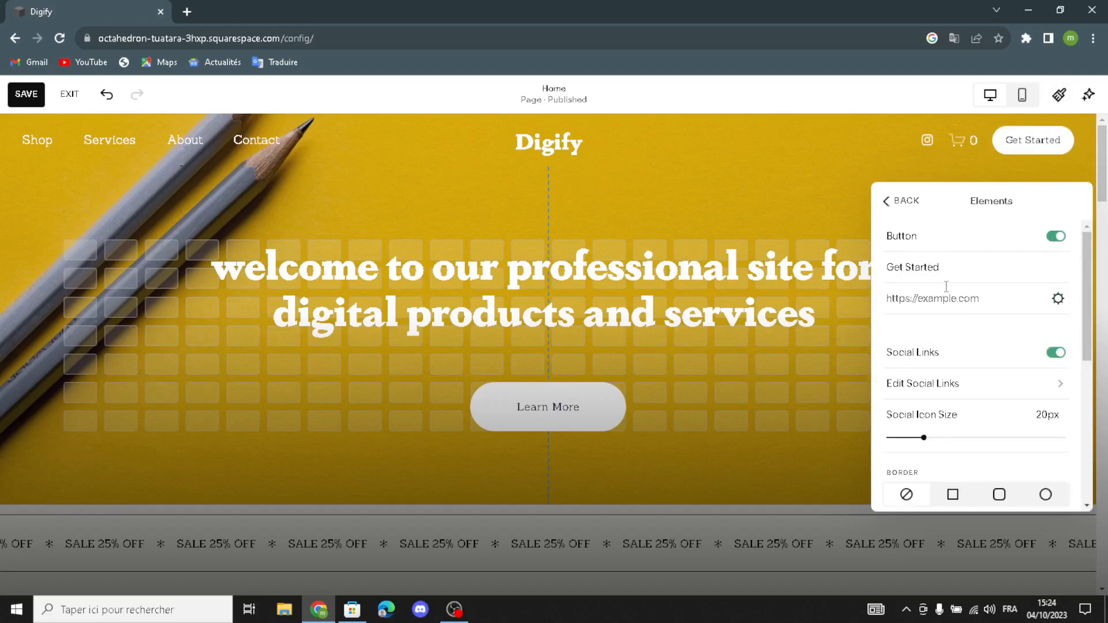
drag(970, 272, 872, 276)
click(872, 275)
click(671, 274)
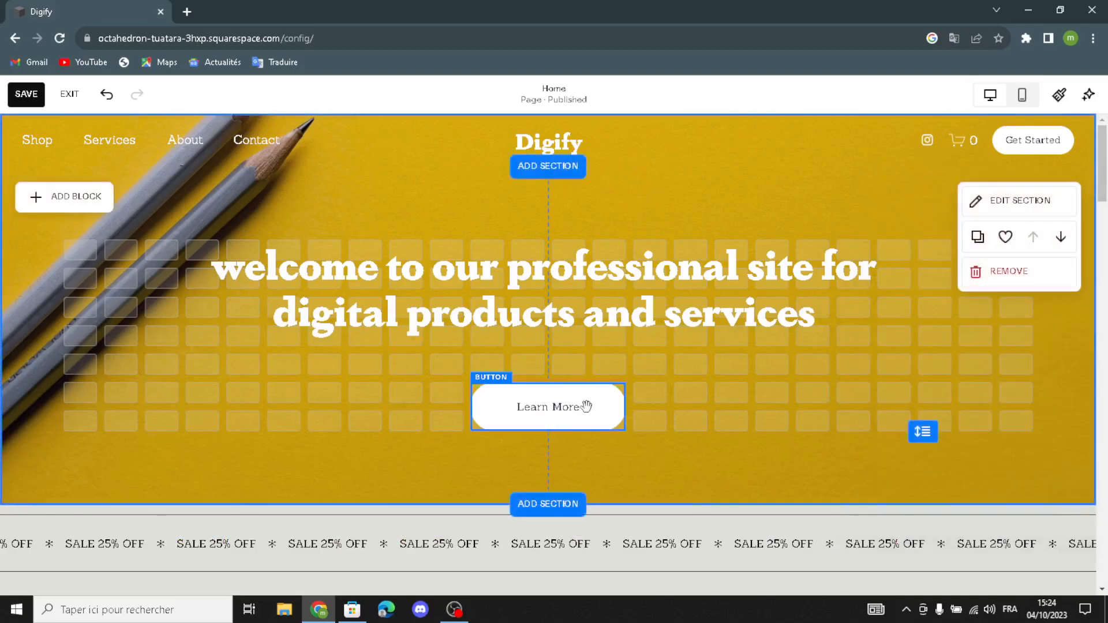
Step: Change the text of the button below the welcome heading to "call us"
click(557, 416)
click(523, 364)
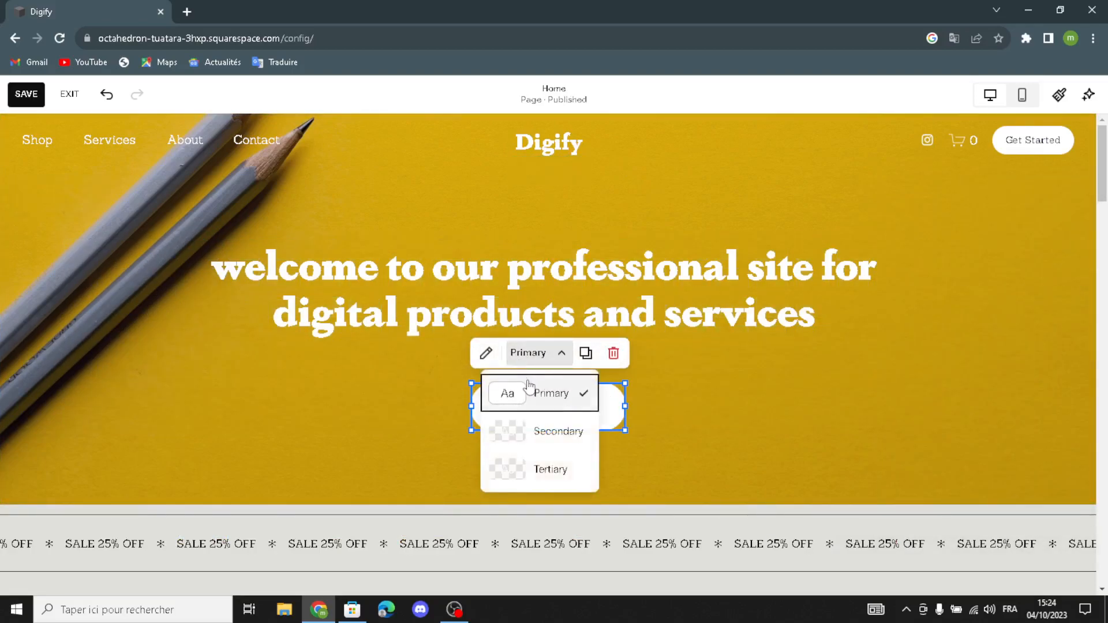
click(489, 357)
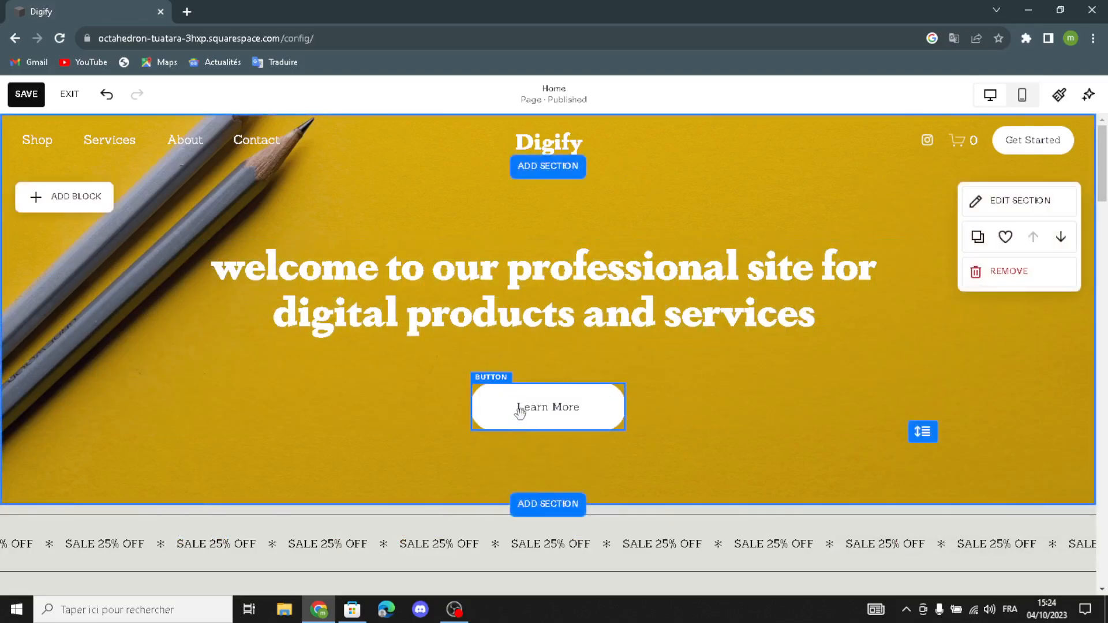
click(519, 413)
click(485, 356)
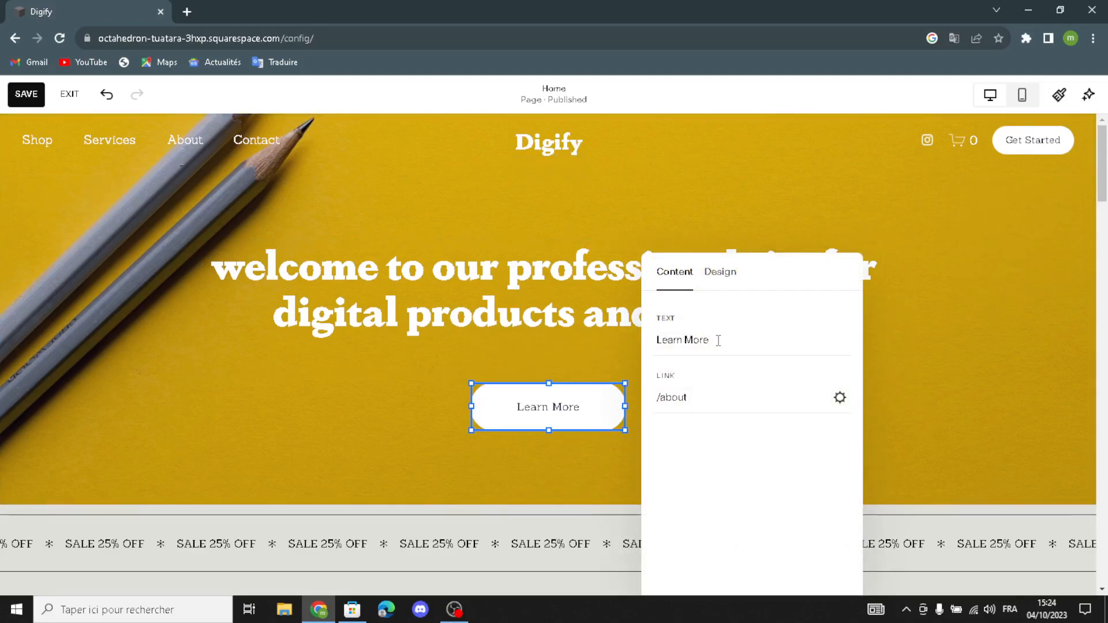
drag(717, 340, 645, 358)
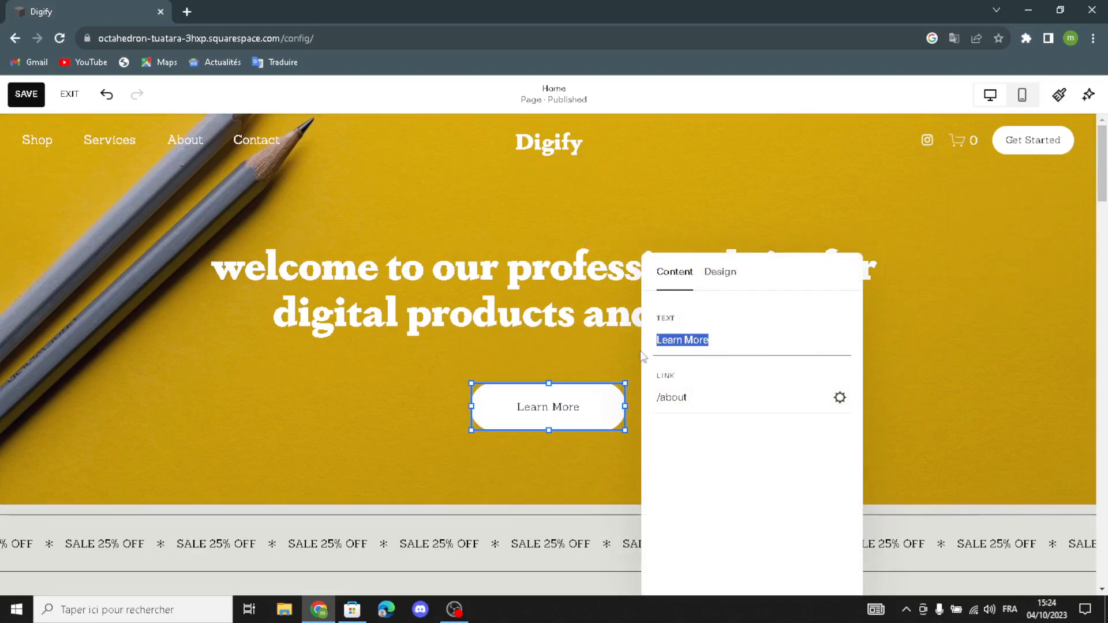
text(call us)
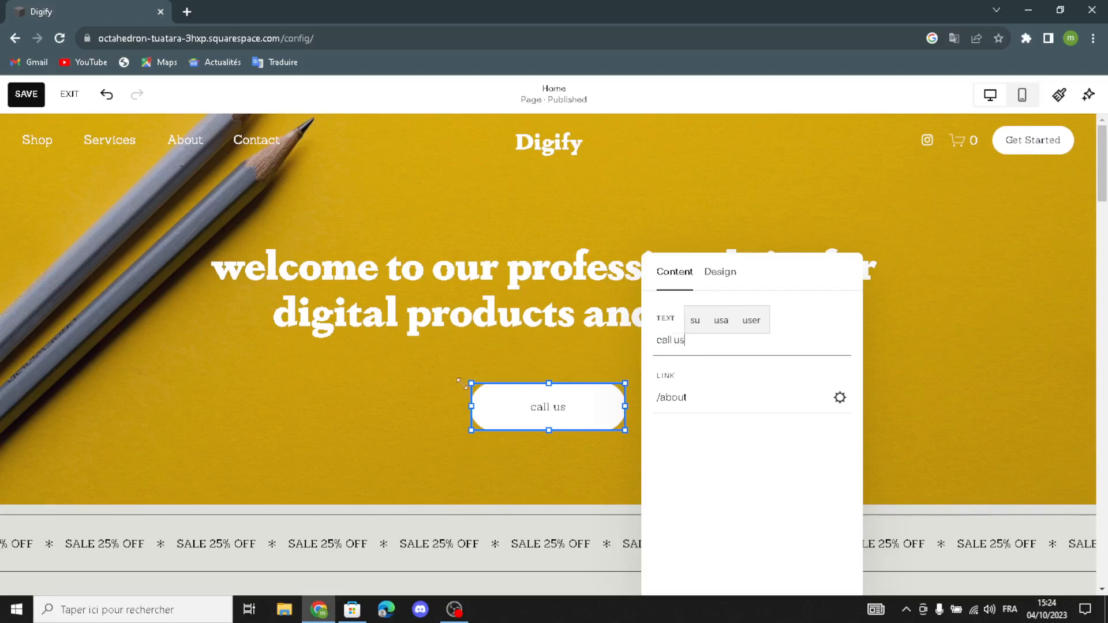
click(387, 418)
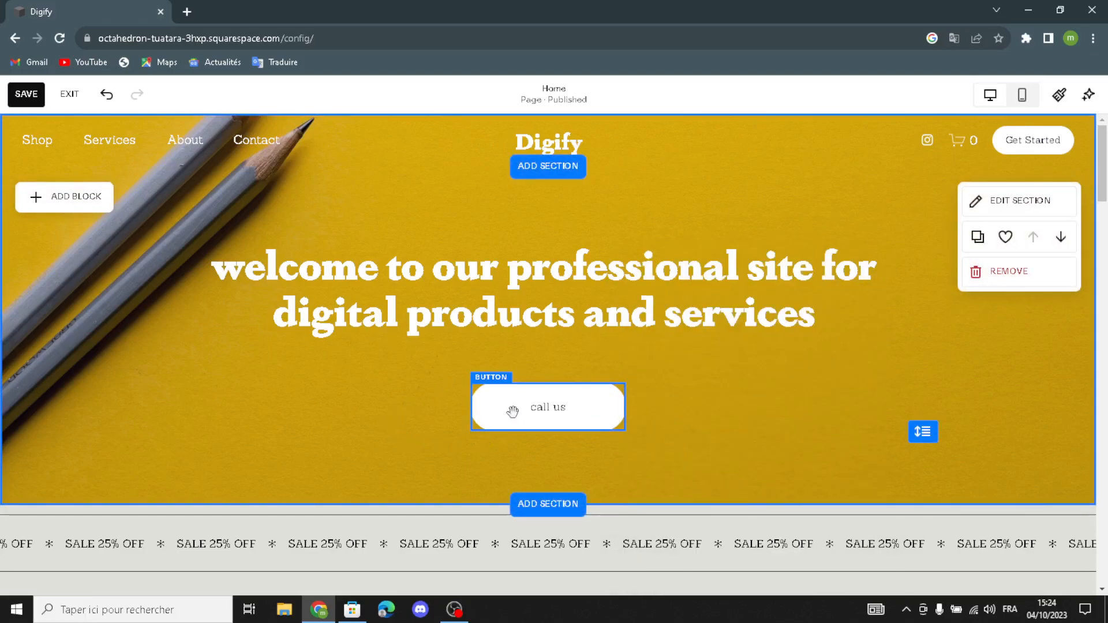
Step: Review the block types that can be added to the welcome section, without adding one
click(101, 197)
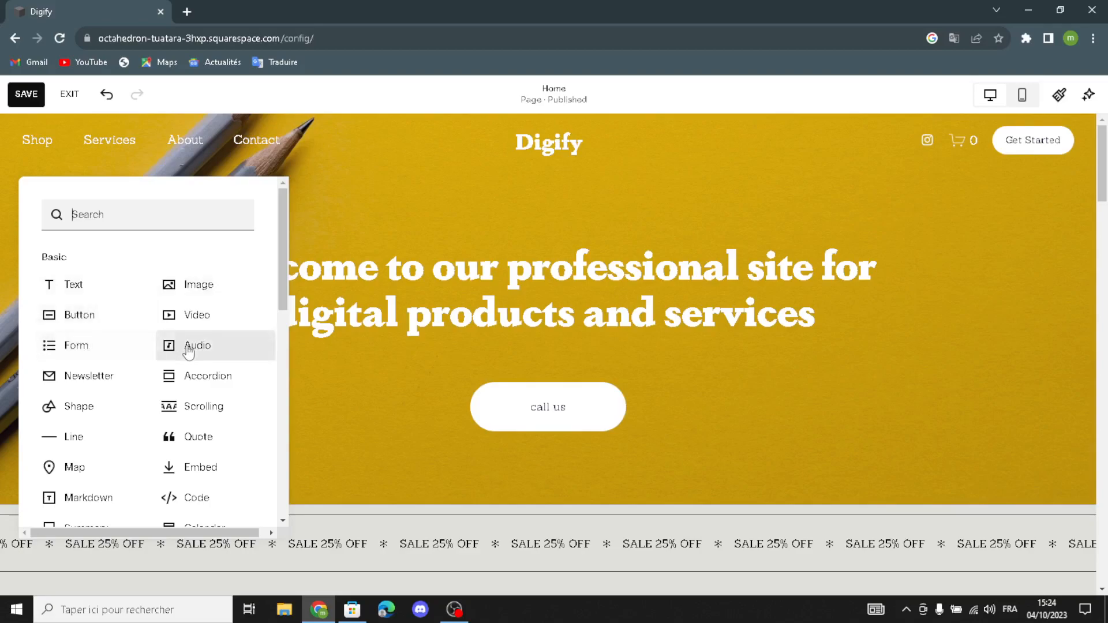
click(392, 214)
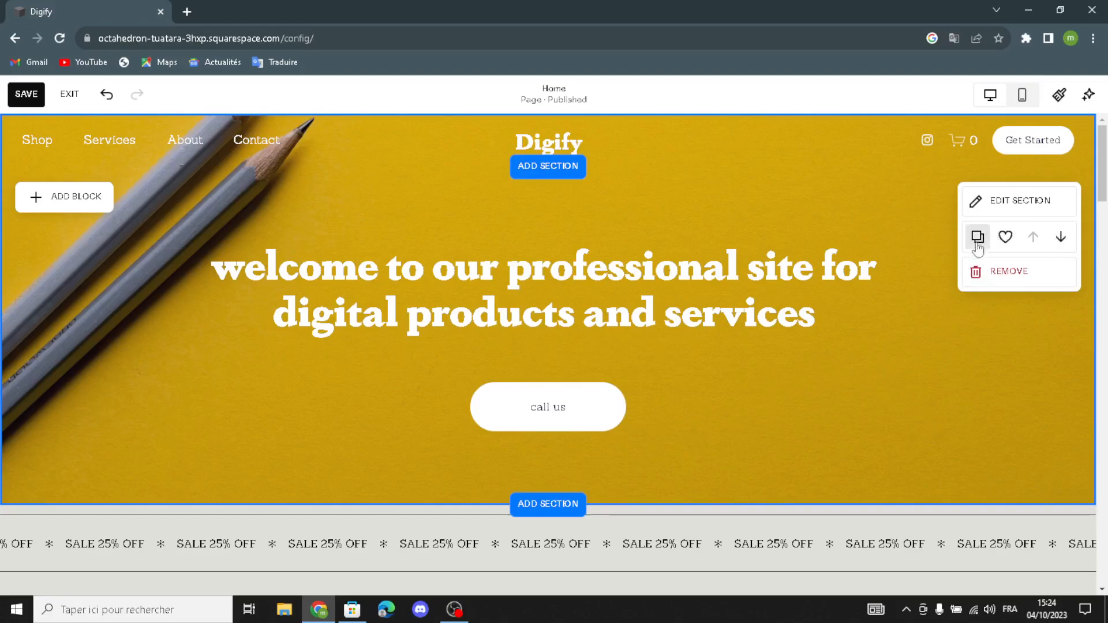
scroll(948, 343, down, 3)
scroll(949, 338, up, 3)
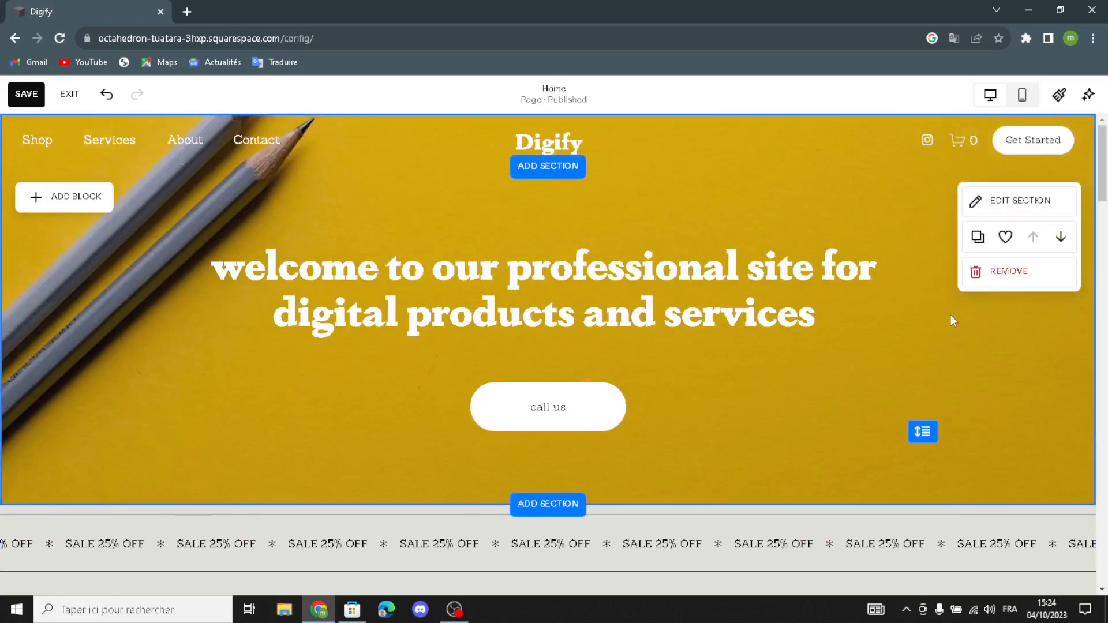